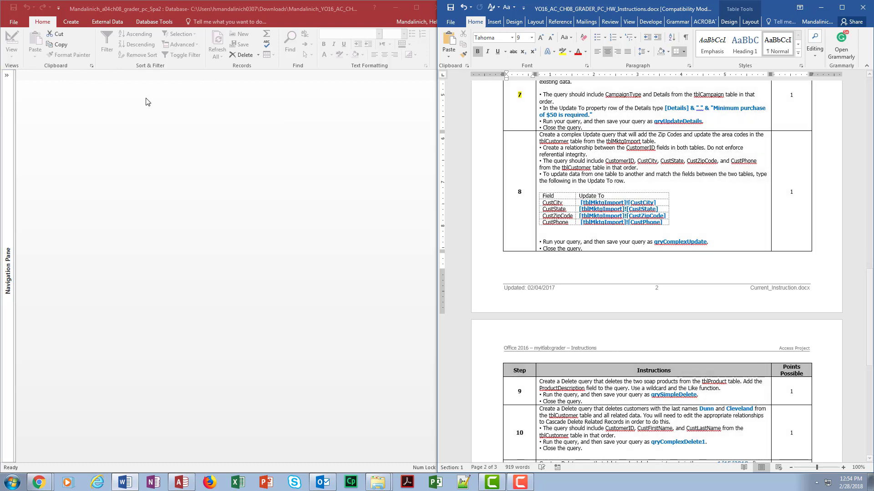
Switch to Access, add tblMktgImport to the database's Relationships layout, and place it beside tblCustomer below tblPurchase
{"action": "left_click", "coordinate": [176, 482]}
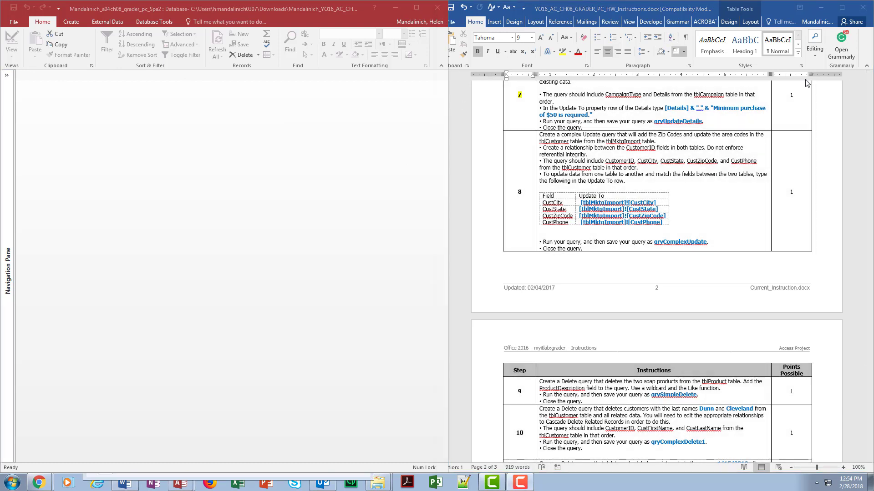
{"action": "left_click", "coordinate": [151, 25]}
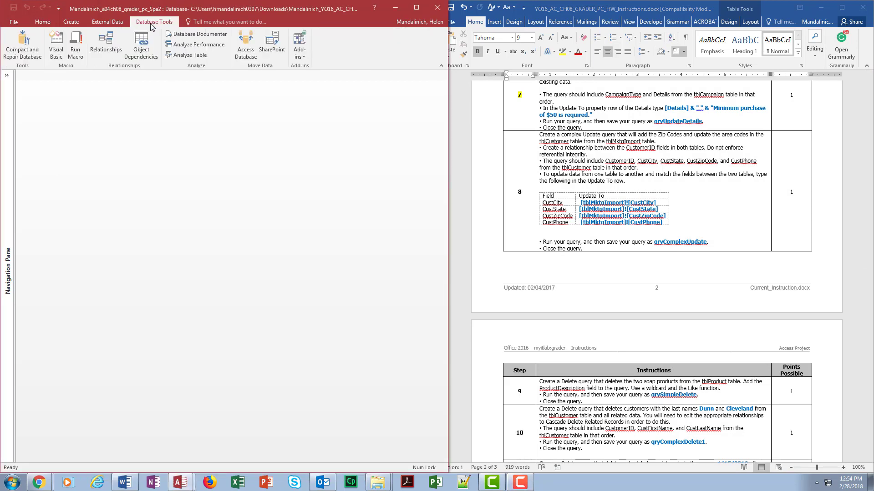
{"action": "left_click", "coordinate": [107, 54]}
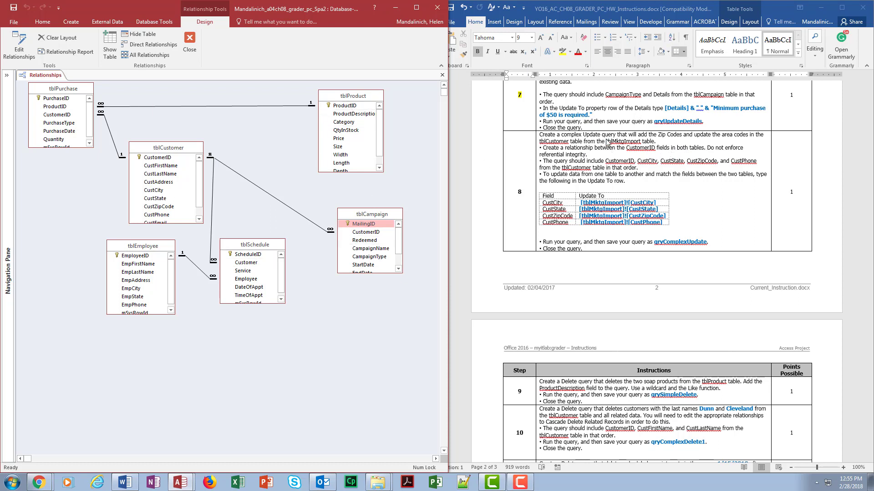
{"action": "left_click", "coordinate": [112, 49]}
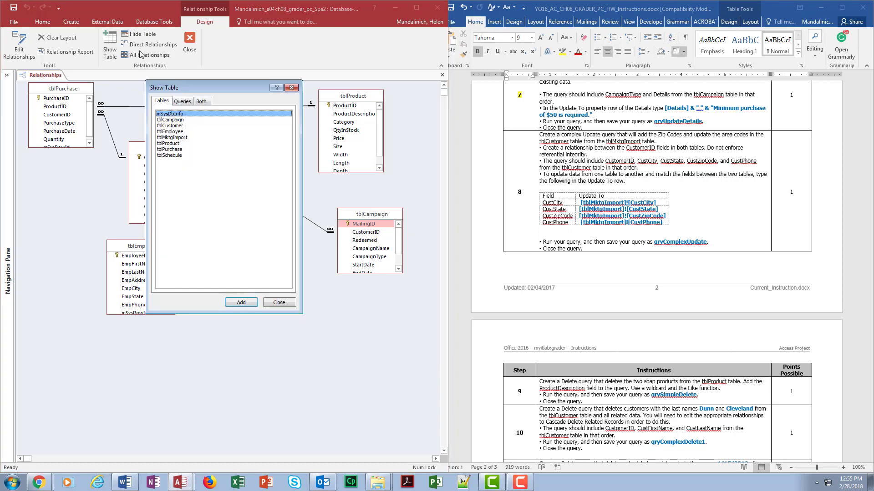
{"action": "left_click_drag", "start_coordinate": [241, 86], "coordinate": [321, 151]}
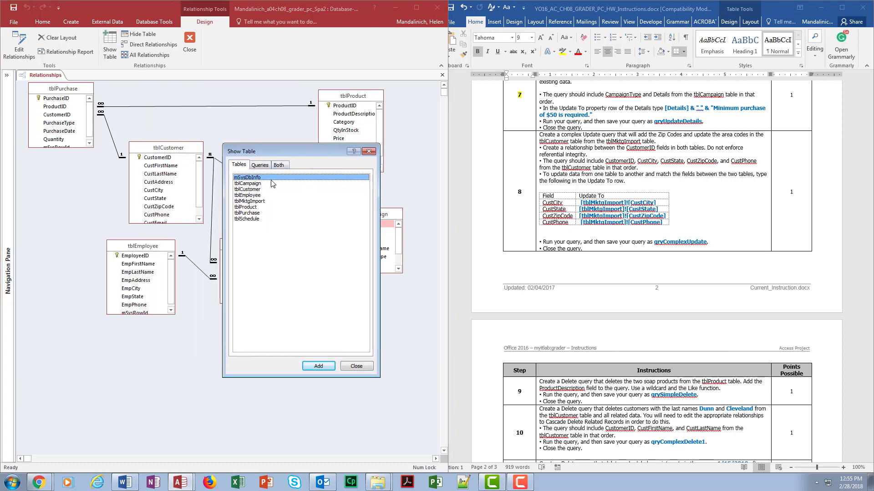
{"action": "left_click", "coordinate": [258, 201]}
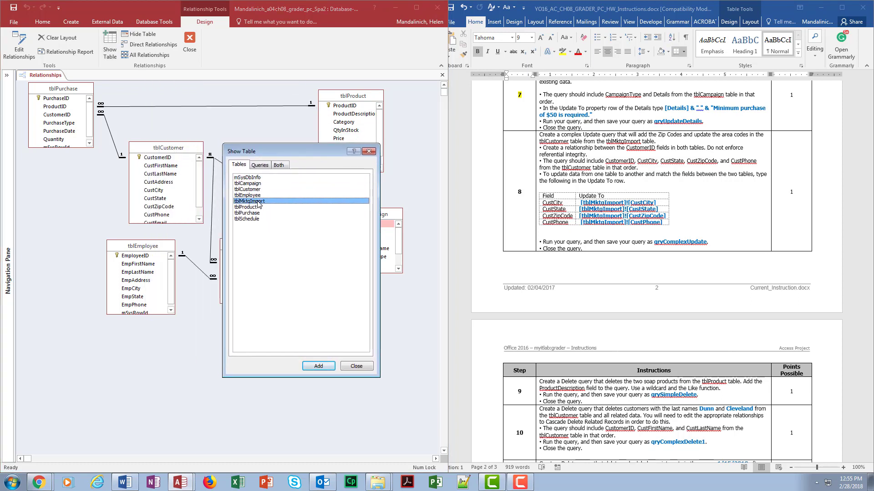
{"action": "left_click", "coordinate": [319, 366]}
{"action": "left_click", "coordinate": [357, 367]}
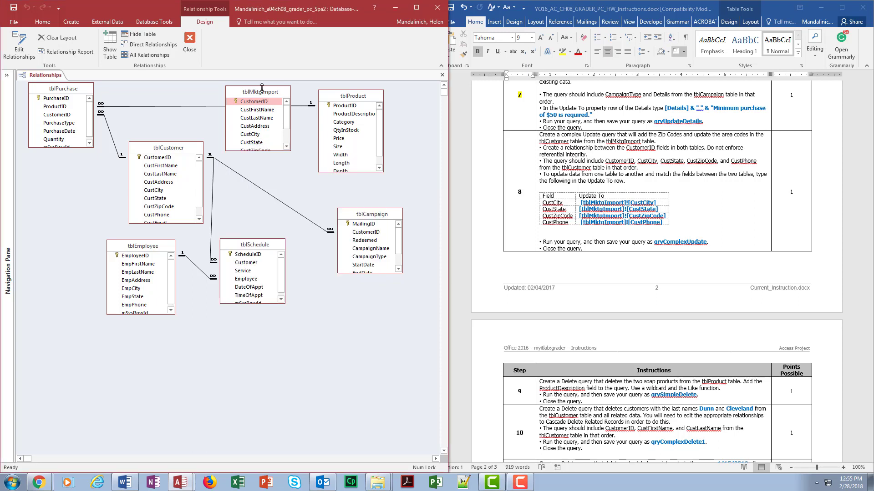
{"action": "left_click_drag", "start_coordinate": [263, 94], "coordinate": [73, 170]}
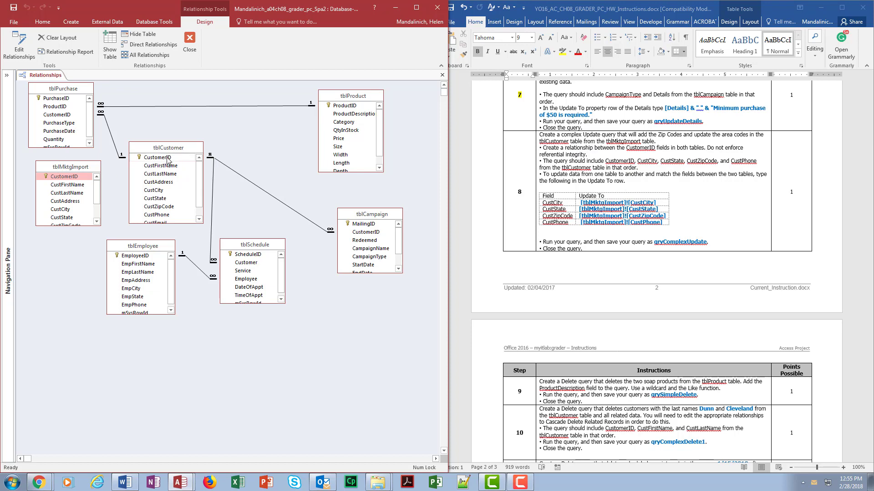
Relate CustomerID in tblCustomer to CustomerID in tblMktgImport without enforcing referential integrity, and close the Relationships layout
{"action": "left_click_drag", "start_coordinate": [169, 161], "coordinate": [76, 180]}
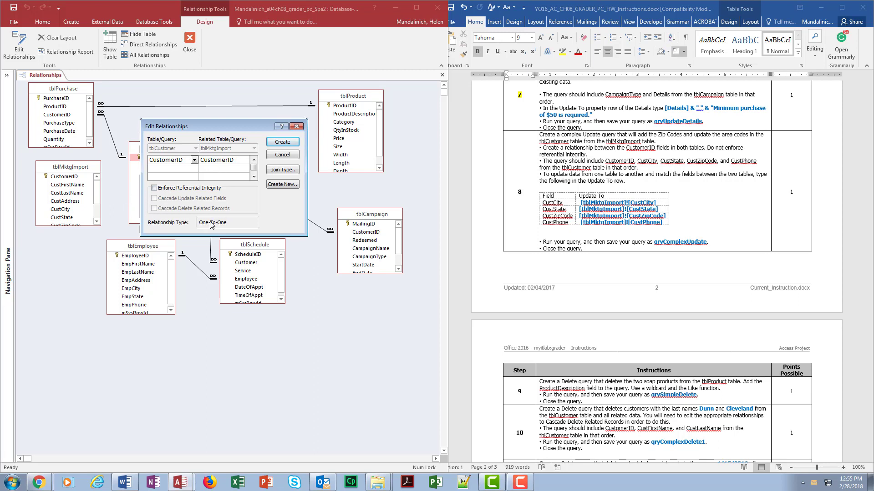
{"action": "left_click", "coordinate": [282, 141]}
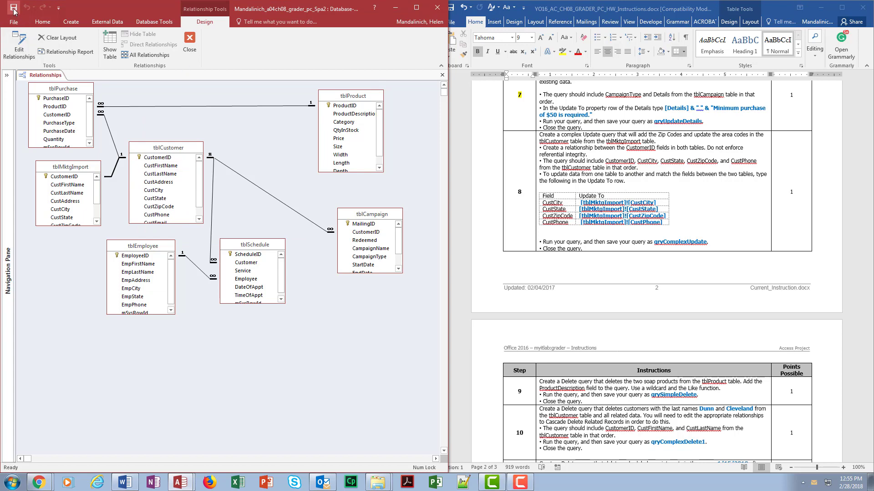
{"action": "left_click", "coordinate": [188, 40]}
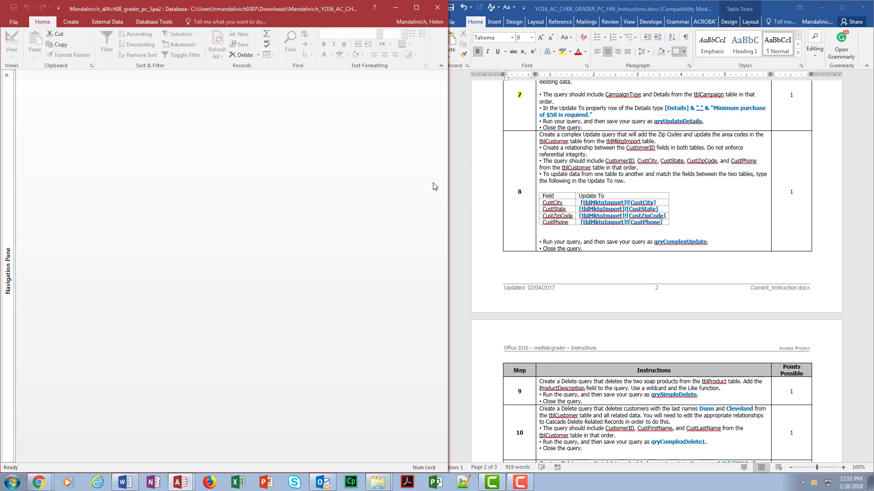
Create a query in Design view with tblCustomer and tblMktgImport, enlarging both field lists and the design grid area
{"action": "left_click", "coordinate": [71, 21]}
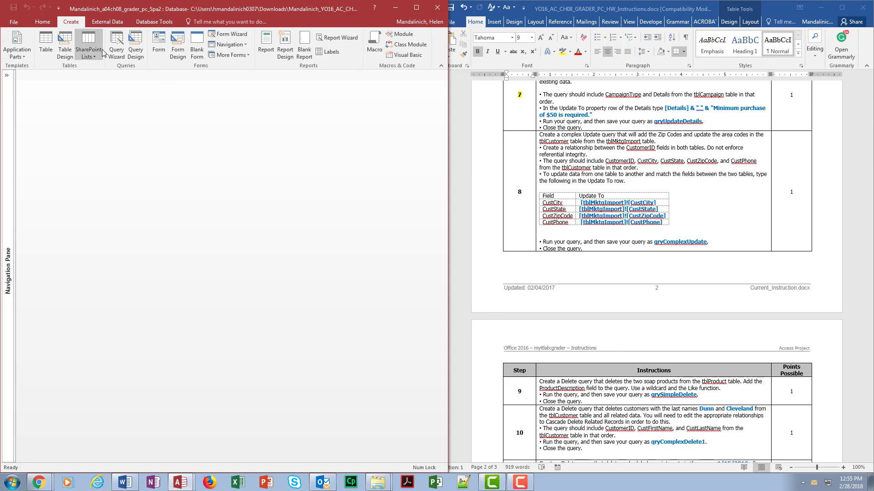
{"action": "left_click", "coordinate": [135, 46]}
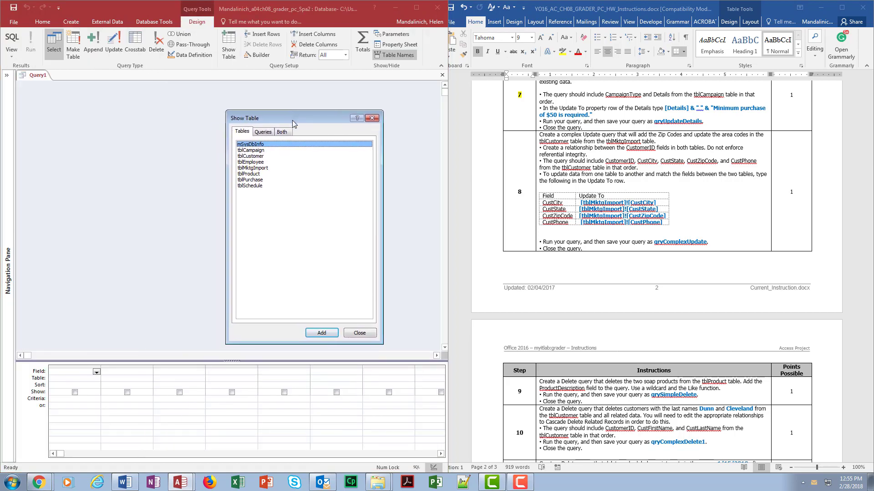
{"action": "double_click", "coordinate": [261, 156]}
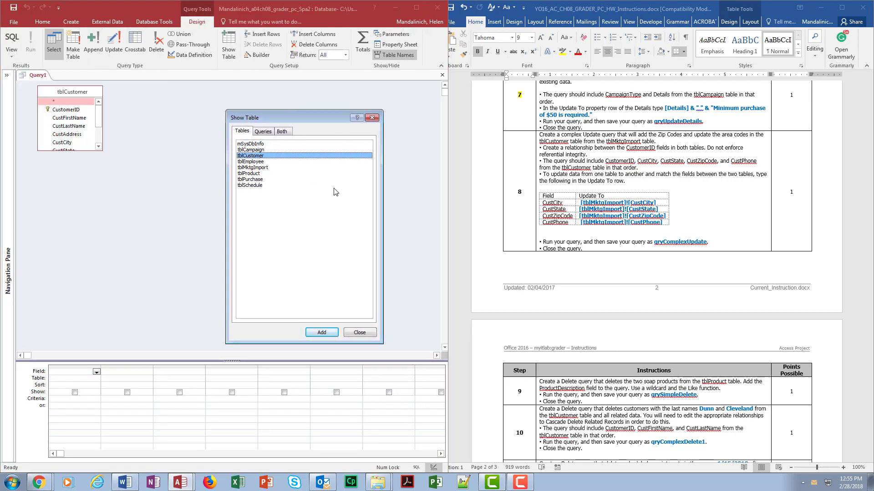
{"action": "double_click", "coordinate": [259, 168]}
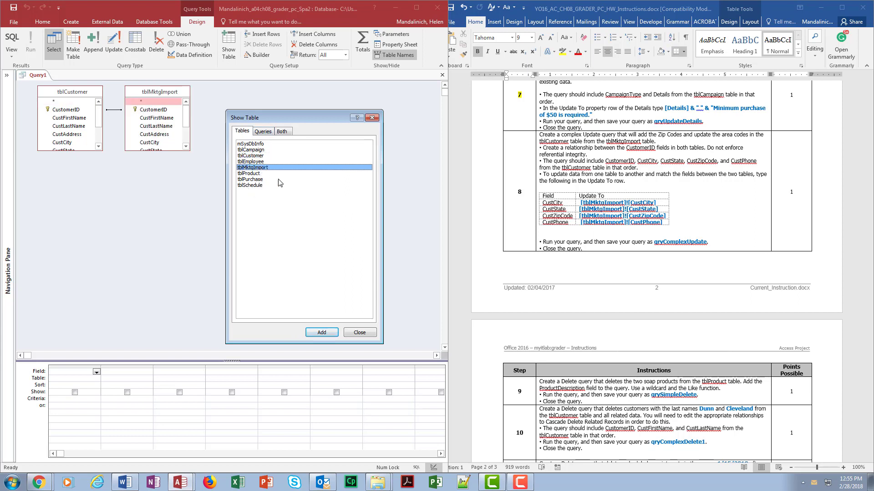
{"action": "left_click", "coordinate": [359, 333]}
{"action": "left_click_drag", "start_coordinate": [91, 150], "coordinate": [87, 190]}
{"action": "left_click_drag", "start_coordinate": [158, 151], "coordinate": [159, 201]}
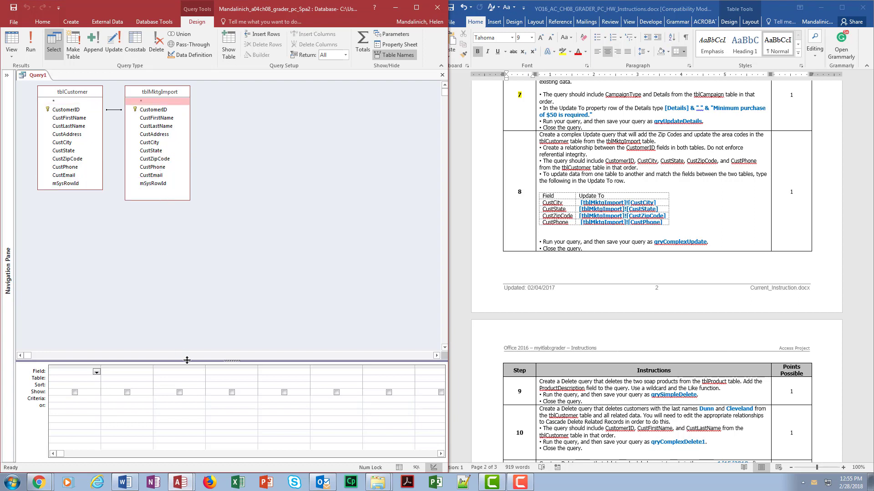
{"action": "left_click_drag", "start_coordinate": [185, 361], "coordinate": [163, 225]}
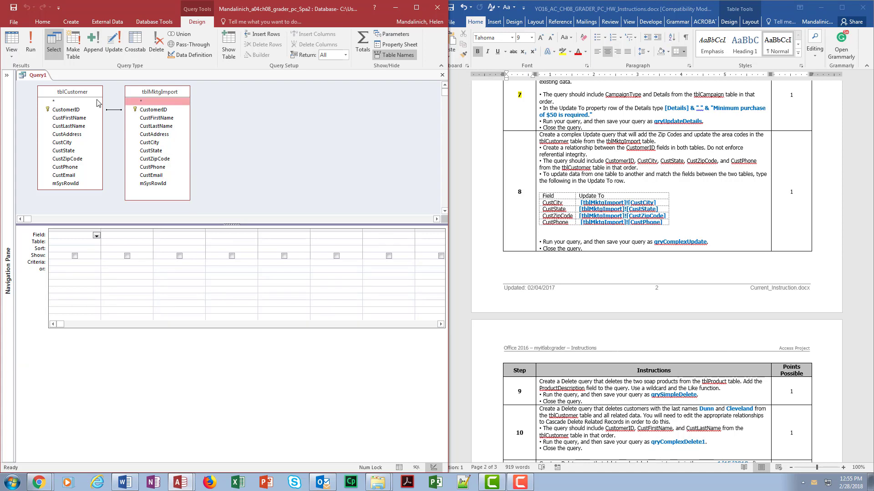
Add CustomerID, CustCity, CustState, CustZipCode and CustPhone from tblCustomer to the query grid in that order
{"action": "double_click", "coordinate": [64, 110]}
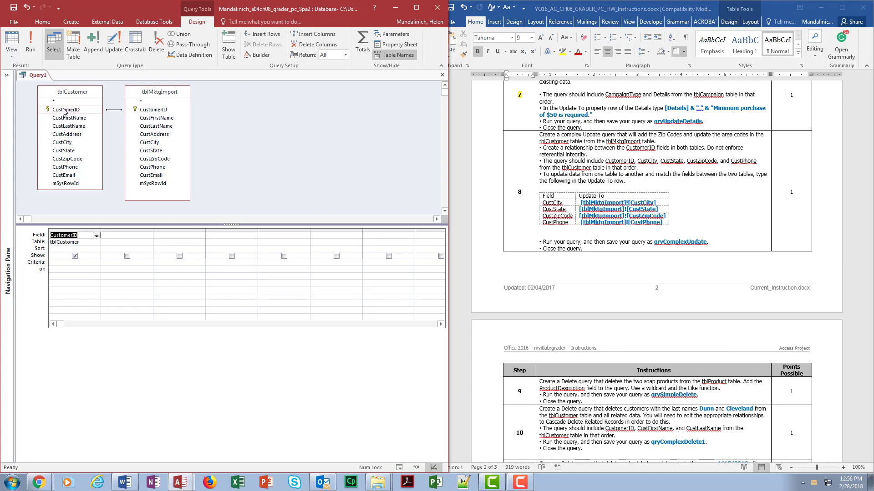
{"action": "double_click", "coordinate": [75, 143]}
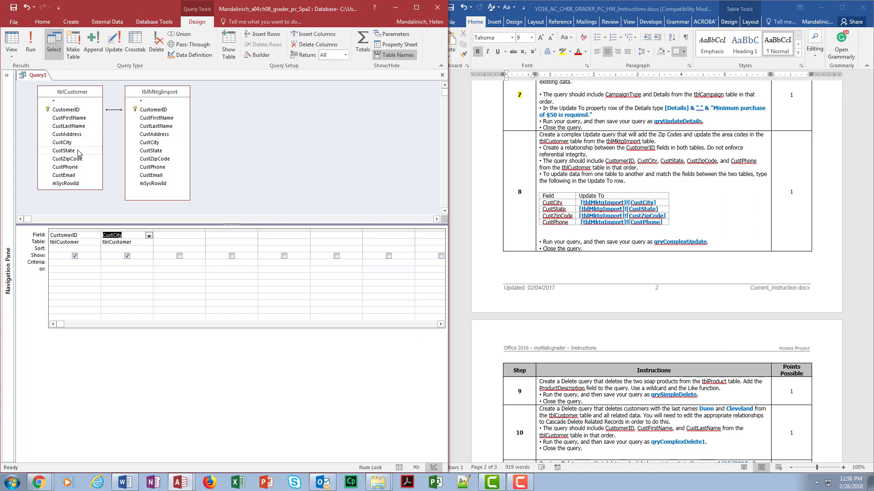
{"action": "double_click", "coordinate": [79, 152]}
{"action": "left_click", "coordinate": [84, 160]}
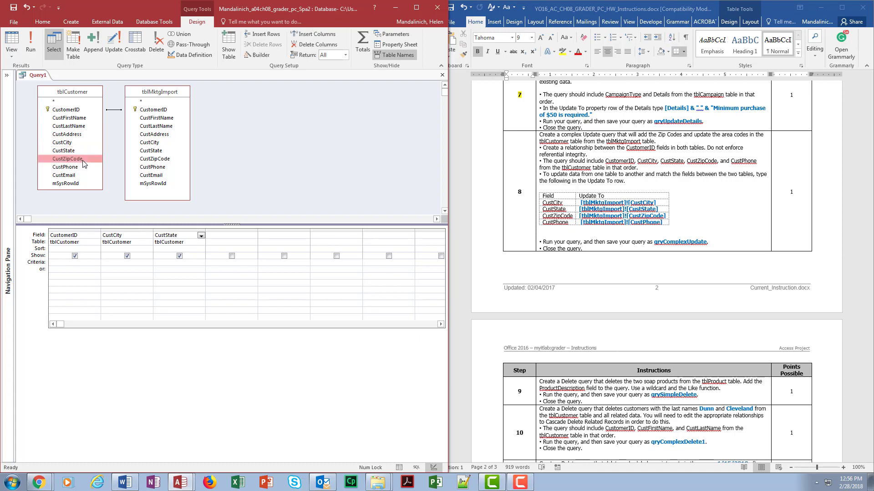
{"action": "double_click", "coordinate": [83, 160]}
{"action": "double_click", "coordinate": [85, 168]}
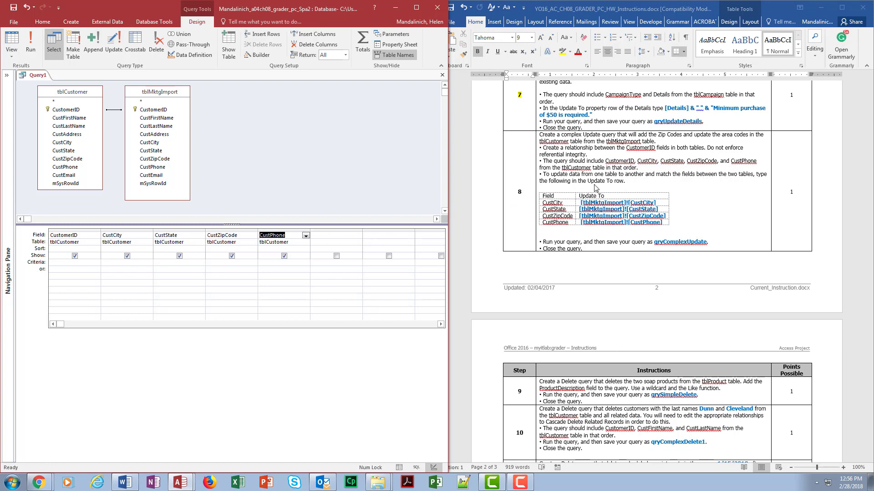
Preview the query's records in Datasheet view, return to Design view, and convert the query to an Update query
{"action": "left_click", "coordinate": [29, 44]}
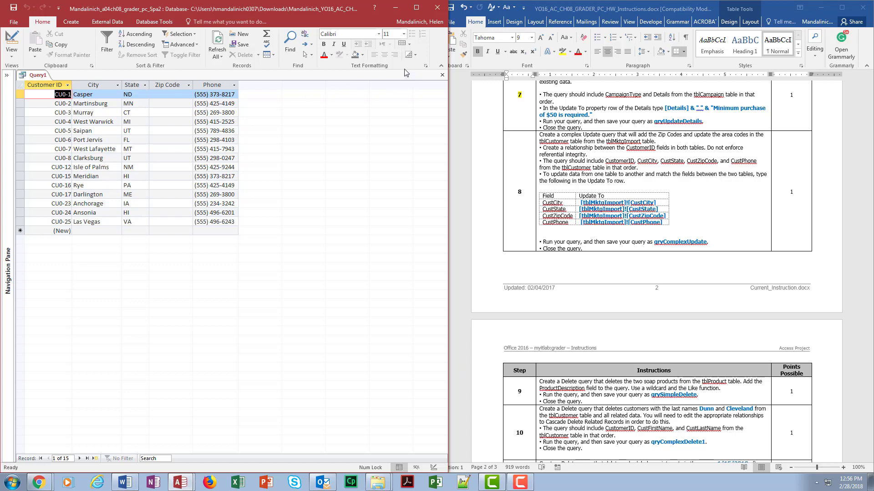
{"action": "left_click", "coordinate": [11, 37]}
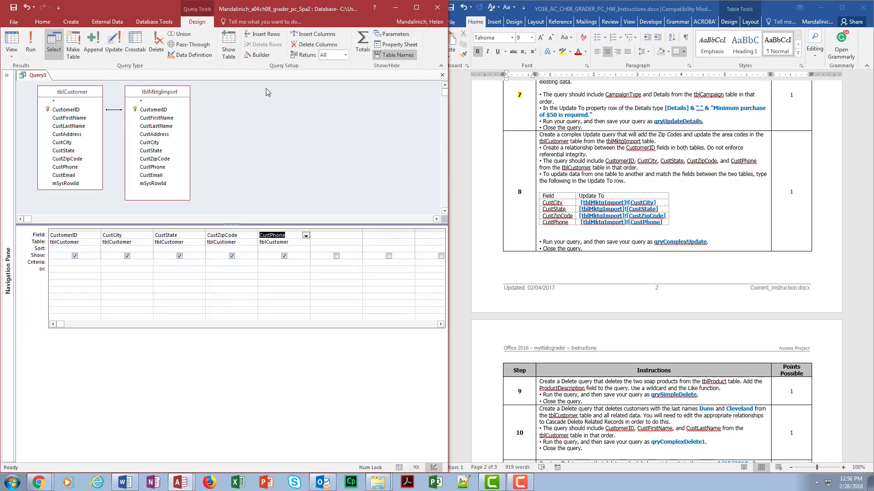
{"action": "left_click", "coordinate": [116, 40]}
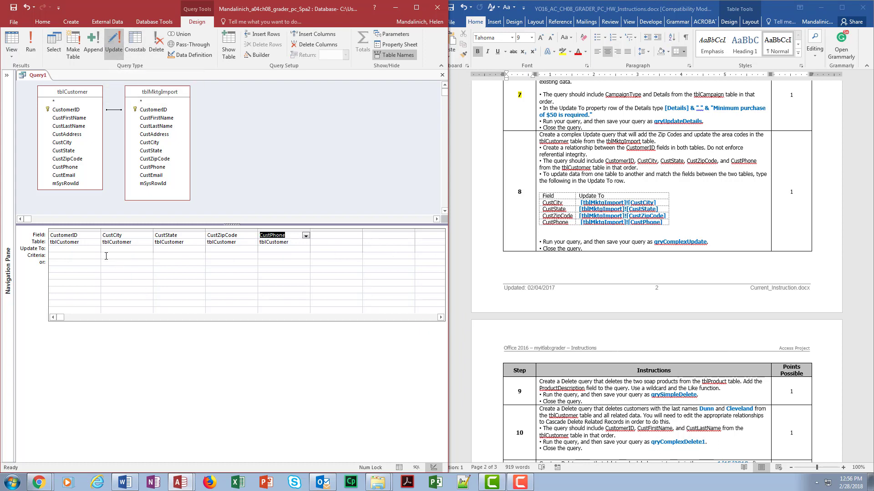
{"action": "left_click", "coordinate": [66, 248]}
{"action": "left_click_drag", "start_coordinate": [160, 144], "coordinate": [330, 236]}
{"action": "left_click", "coordinate": [341, 231]}
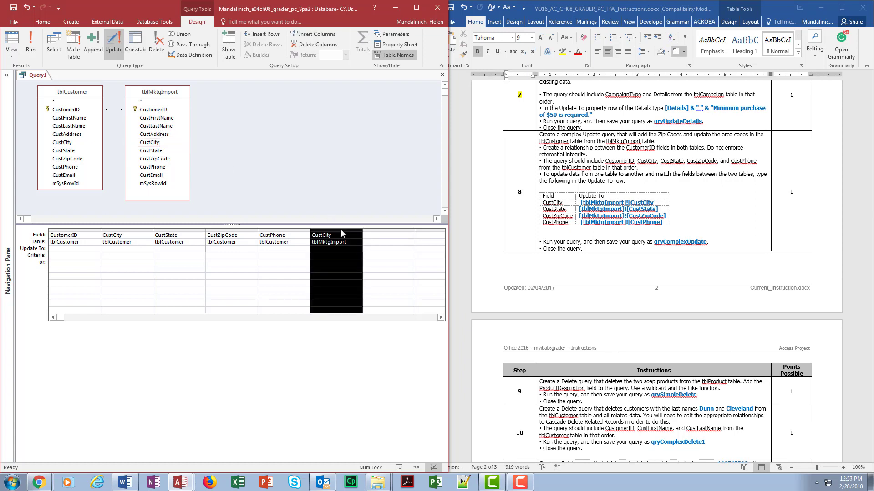
{"action": "key", "text": "Delete"}
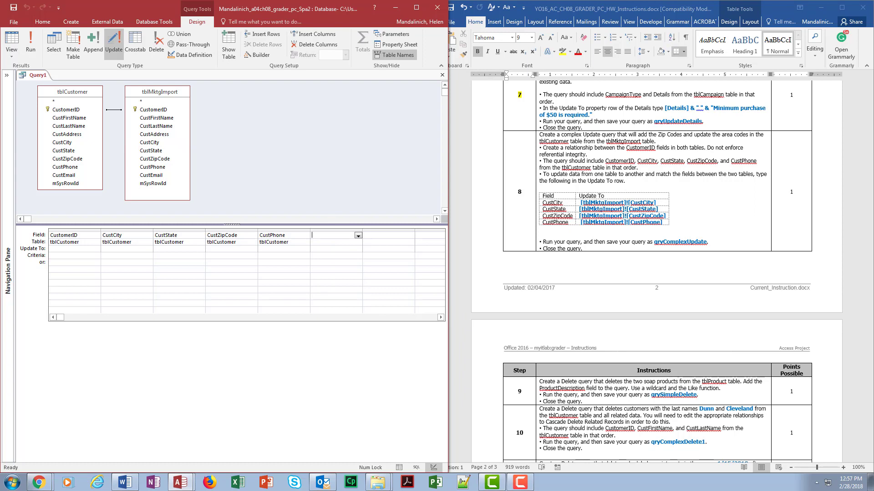
Set the Update To expression of the CustCity field to [tblMktgImport]![CustCity] using the Zoom window
{"action": "left_click", "coordinate": [130, 253]}
{"action": "right_click", "coordinate": [131, 253]}
{"action": "left_click", "coordinate": [150, 322]}
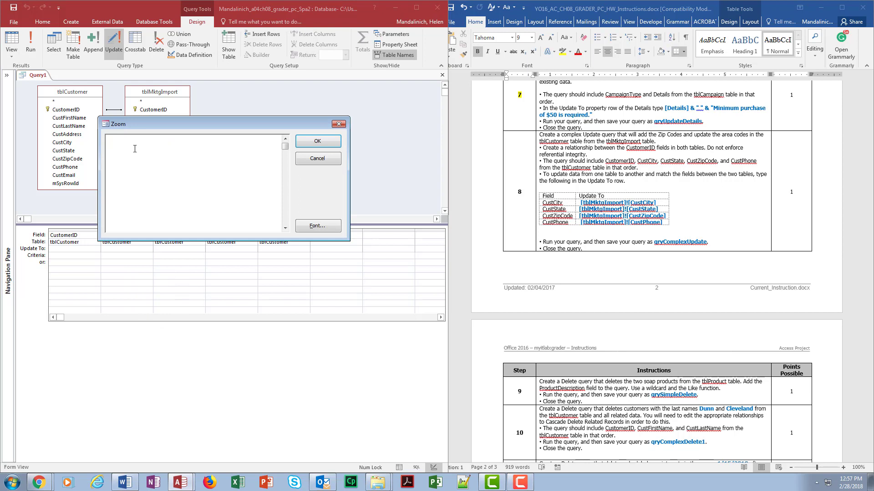
{"action": "type", "text": "["}
{"action": "type", "text": "tbl"}
{"action": "type", "text": "Mar"}
{"action": "key", "text": "BackSpace"}
{"action": "key", "text": "BackSpace"}
{"action": "type", "text": "ktgImport]!["}
{"action": "type", "text": "CustCity"}
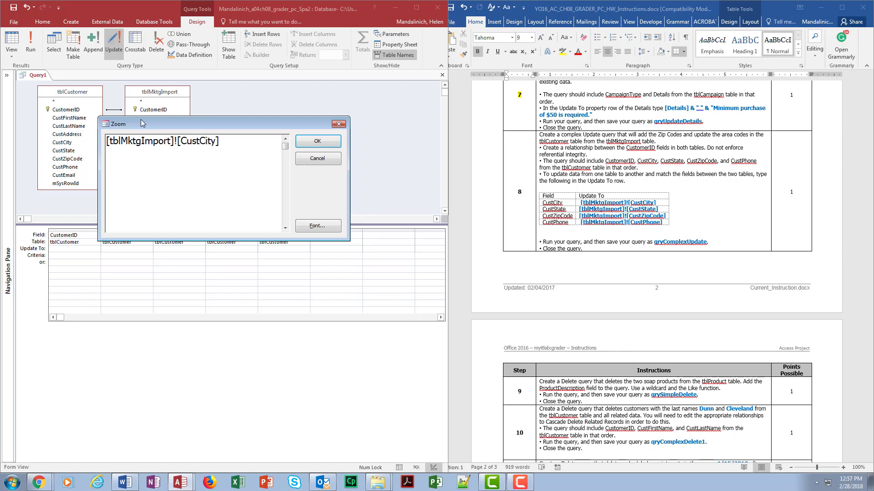
{"action": "left_click_drag", "start_coordinate": [142, 123], "coordinate": [147, 280]}
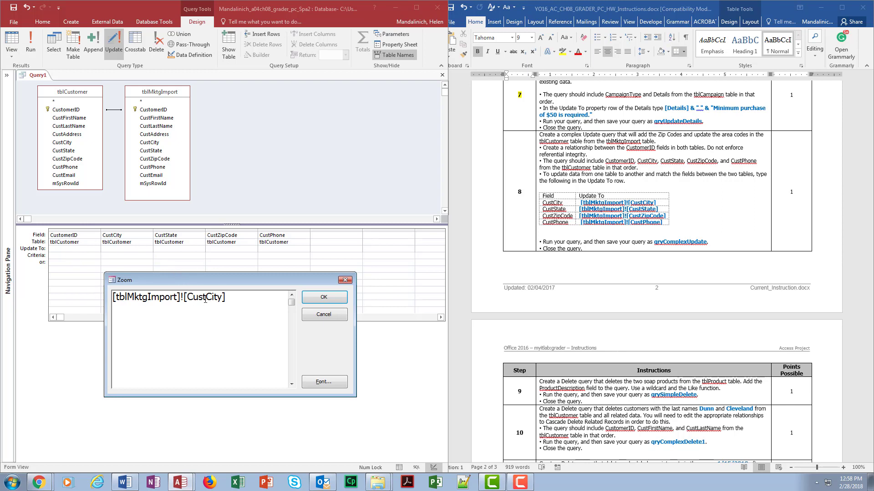
{"action": "left_click", "coordinate": [323, 297]}
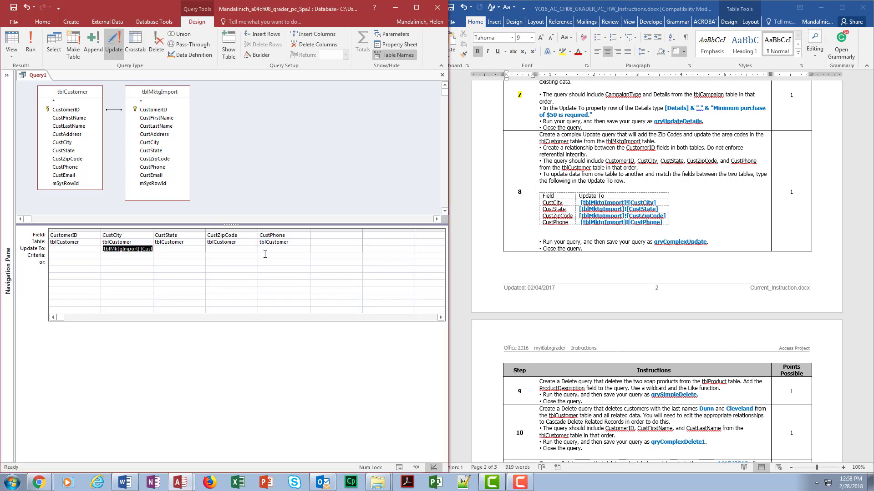
{"action": "left_click", "coordinate": [191, 249]}
{"action": "right_click", "coordinate": [191, 249]}
{"action": "left_click", "coordinate": [223, 313]}
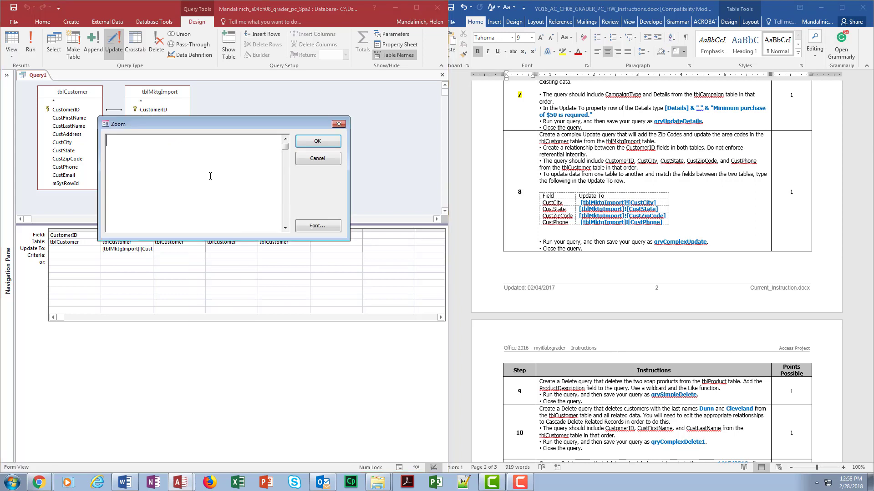
{"action": "left_click", "coordinate": [324, 162]}
Copy the [tblMktgImport]! part of the CustCity field's Update To expression and close the Zoom window
{"action": "right_click", "coordinate": [142, 252]}
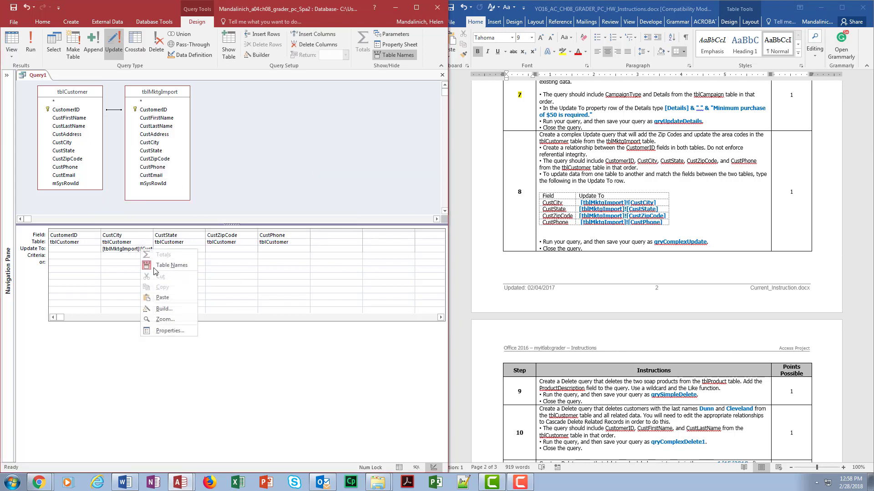
{"action": "left_click", "coordinate": [166, 329]}
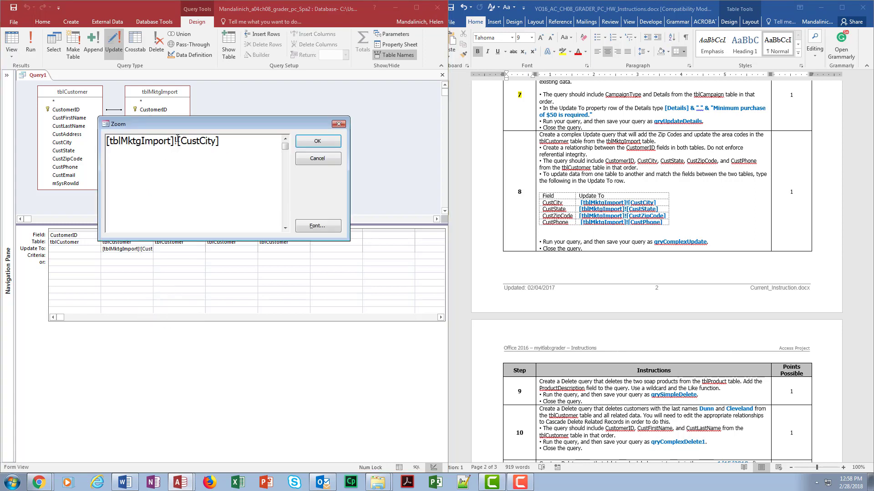
{"action": "left_click_drag", "start_coordinate": [177, 141], "coordinate": [105, 140]}
{"action": "key", "text": "ctrl+c"}
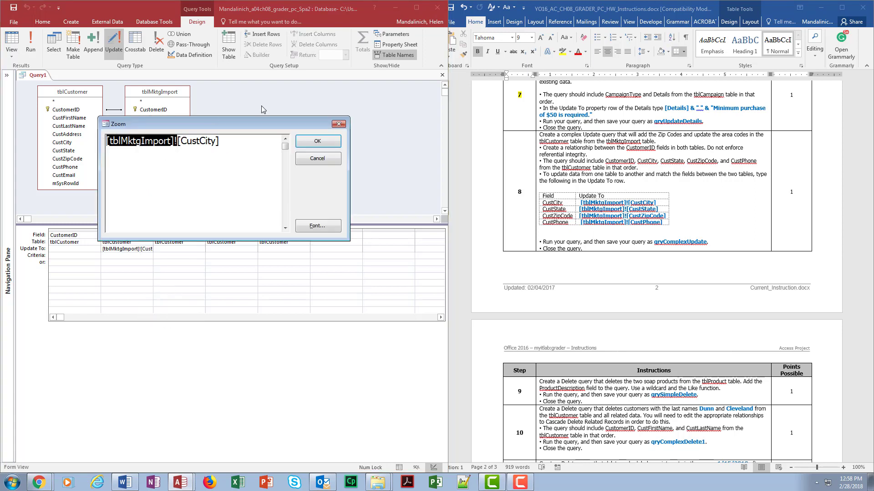
{"action": "left_click", "coordinate": [318, 141]}
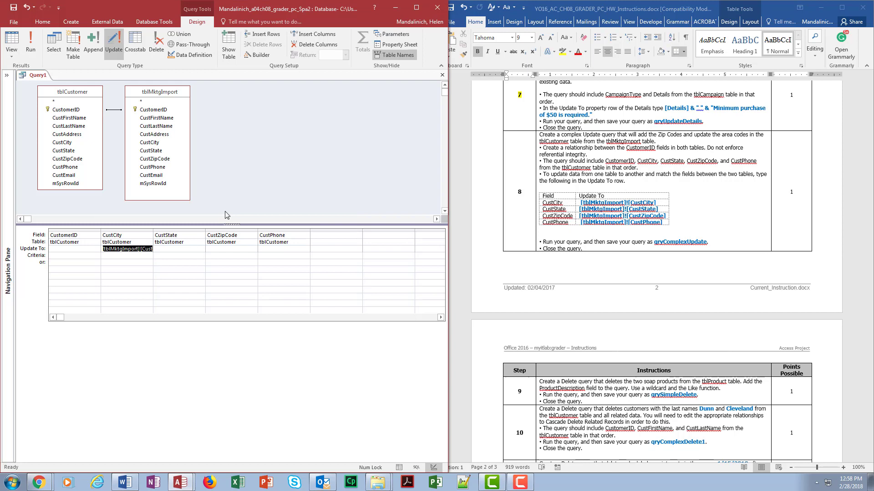
Set the Update To expression of the CustState field to [tblMktgImport]![CustState] in the Zoom window
{"action": "right_click", "coordinate": [168, 248]}
{"action": "left_click", "coordinate": [193, 319]}
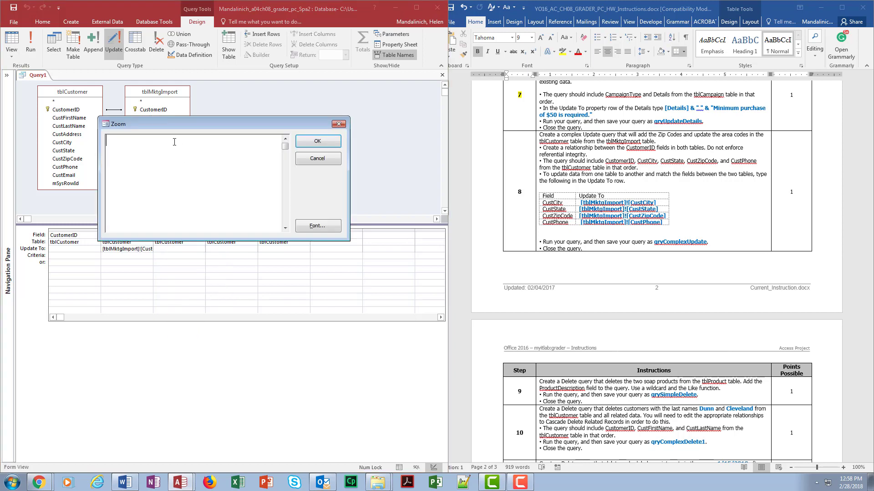
{"action": "key", "text": "ctrl+v"}
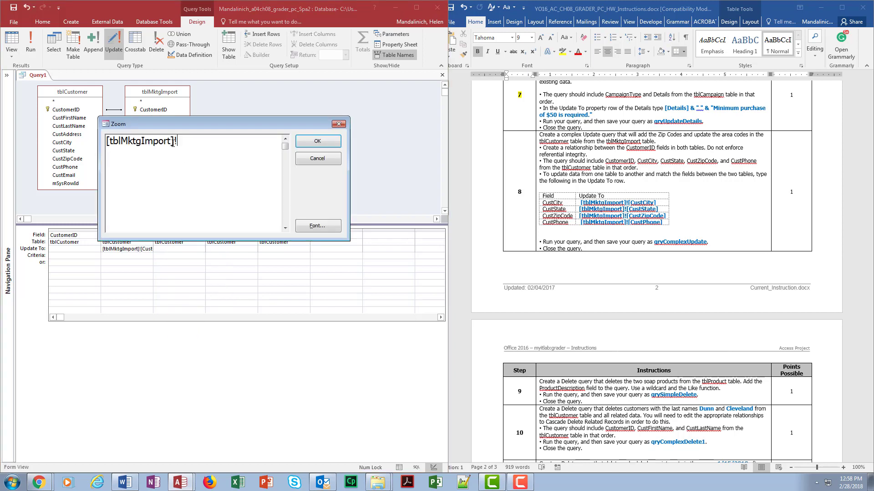
{"action": "left_click_drag", "start_coordinate": [207, 126], "coordinate": [251, 274]}
{"action": "type", "text": "["}
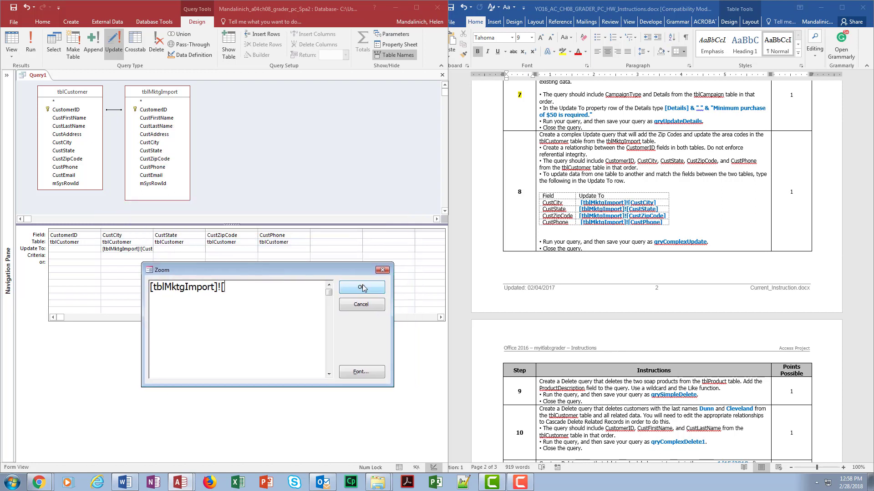
{"action": "type", "text": "CustState]"}
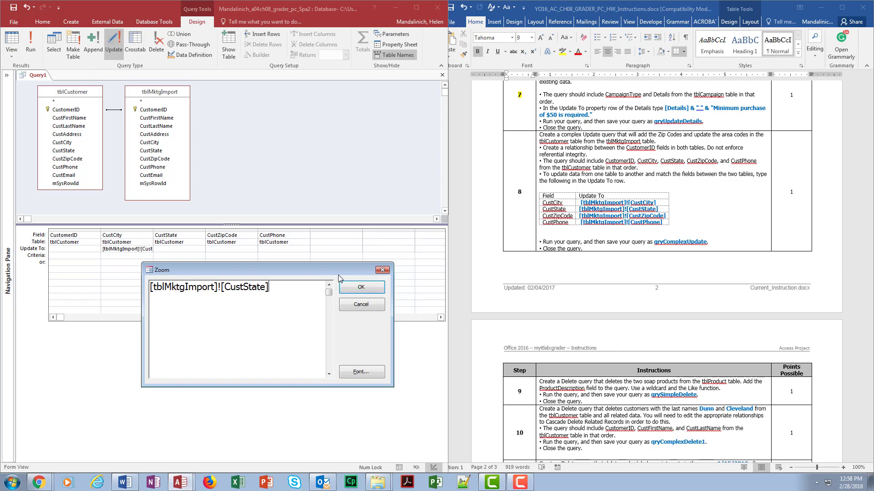
{"action": "left_click", "coordinate": [362, 288]}
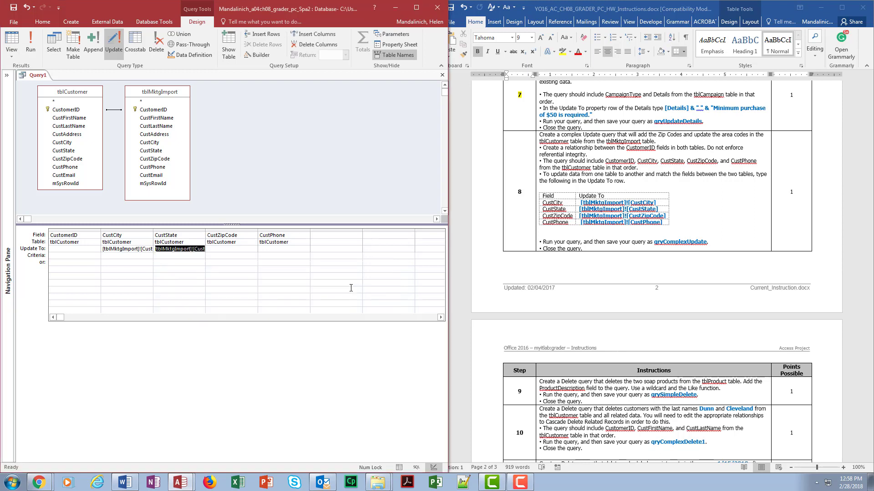
Set the Update To expression of the CustZipCode field to [tblMktgImport]![CustZipCode] in the Zoom window
{"action": "right_click", "coordinate": [242, 253]}
{"action": "left_click", "coordinate": [273, 319]}
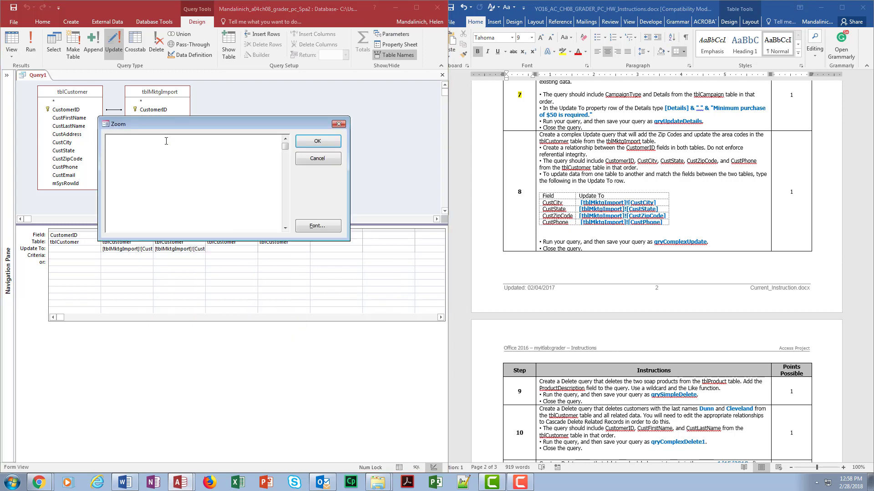
{"action": "key", "text": "ctrl+v"}
{"action": "type", "text": "[Cust"}
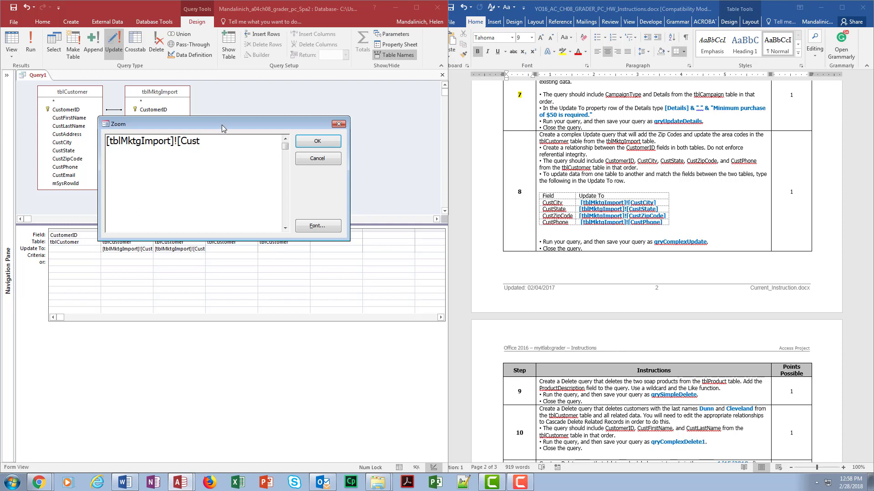
{"action": "left_click_drag", "start_coordinate": [222, 125], "coordinate": [248, 278]}
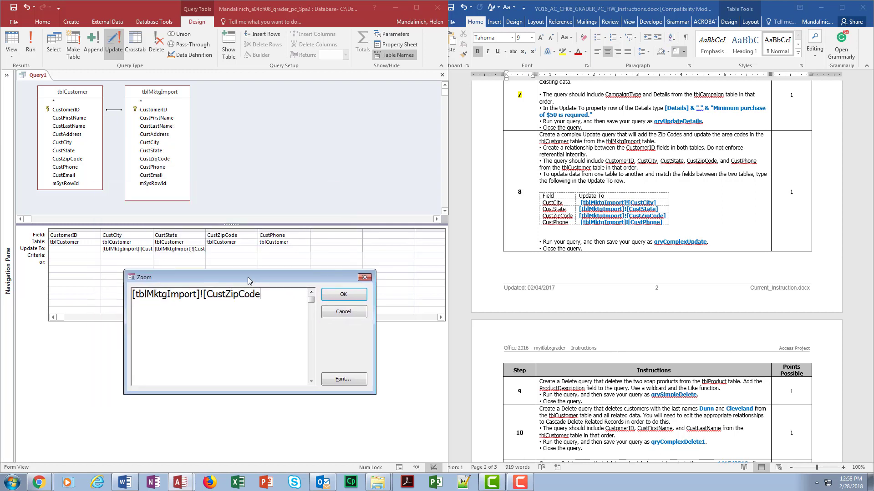
{"action": "left_click", "coordinate": [355, 296]}
Set the Update To expression of the CustPhone field to [tblMktgImport]![CustPhone] in the Zoom window
{"action": "right_click", "coordinate": [290, 250]}
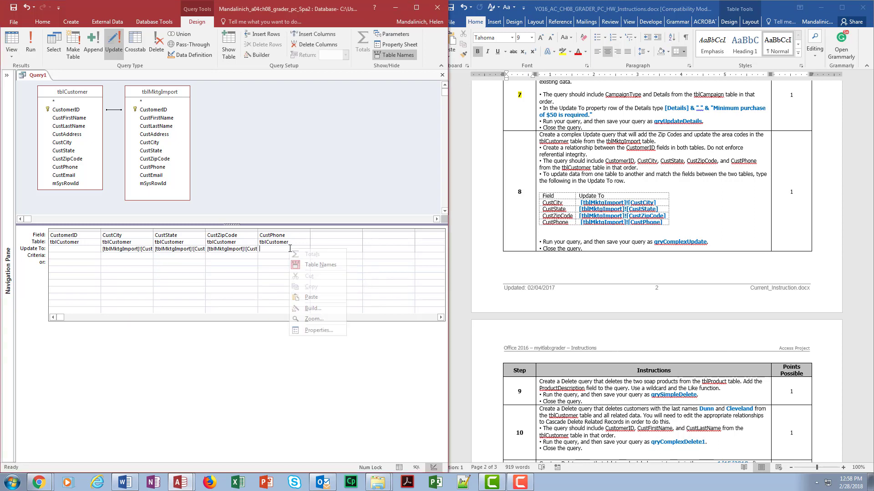
{"action": "left_click", "coordinate": [309, 321]}
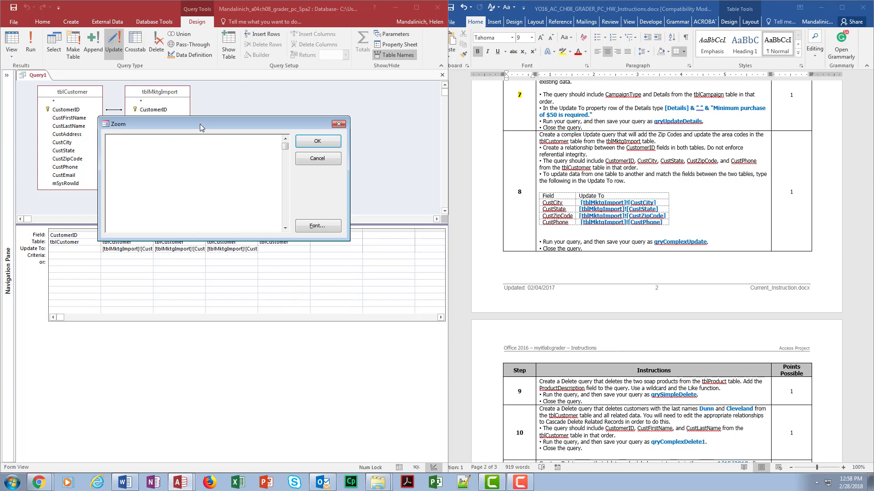
{"action": "key", "text": "ctrl+v"}
{"action": "left_click_drag", "start_coordinate": [200, 124], "coordinate": [218, 301]}
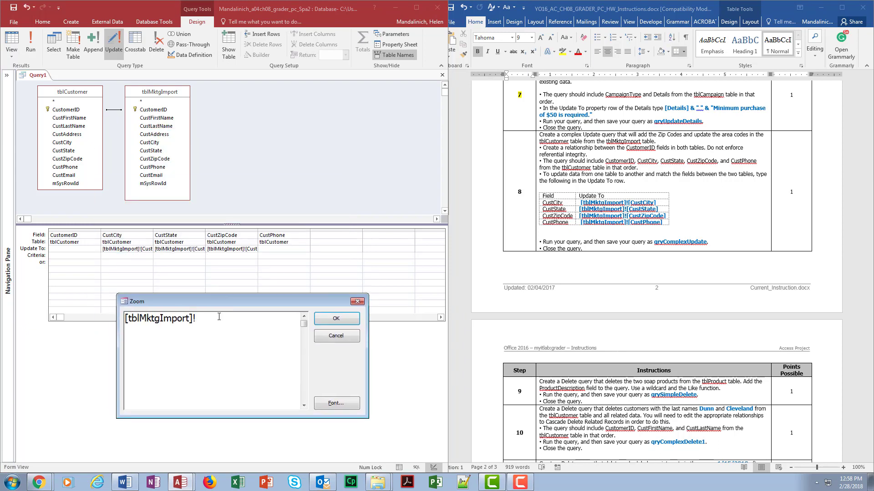
{"action": "type", "text": "[Cyst"}
{"action": "key", "text": "BackSpace"}
{"action": "key", "text": "BackSpace"}
{"action": "key", "text": "BackSpace"}
{"action": "type", "text": "ustPhone"}
{"action": "left_click", "coordinate": [354, 323]}
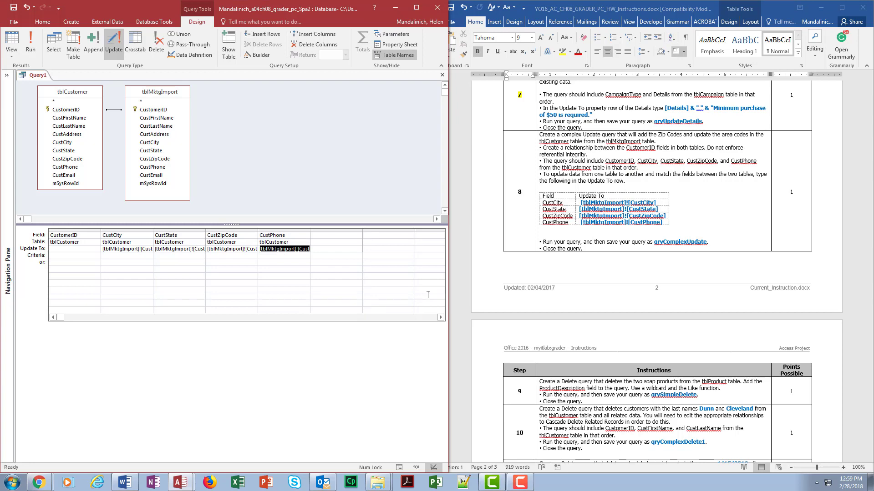
Preview the query's records in Datasheet view, return to Design view, and open CustZipCode's Update To expression in the Zoom window
{"action": "left_click", "coordinate": [12, 43]}
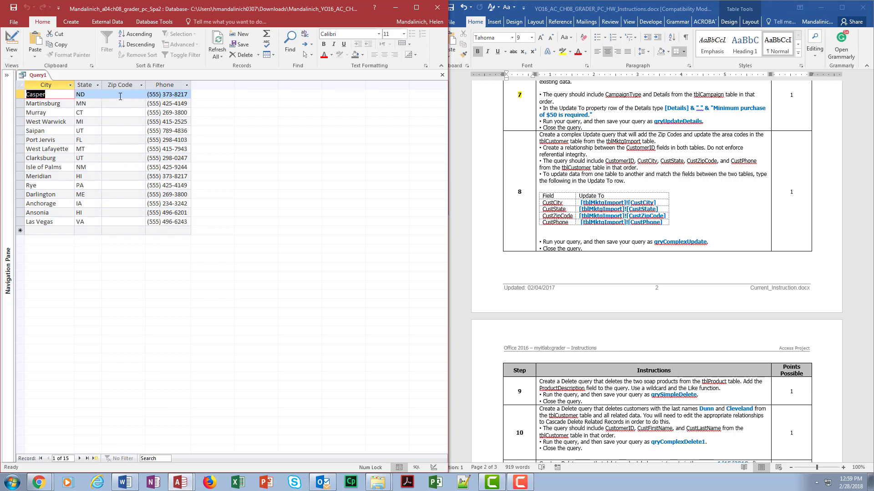
{"action": "left_click", "coordinate": [10, 44]}
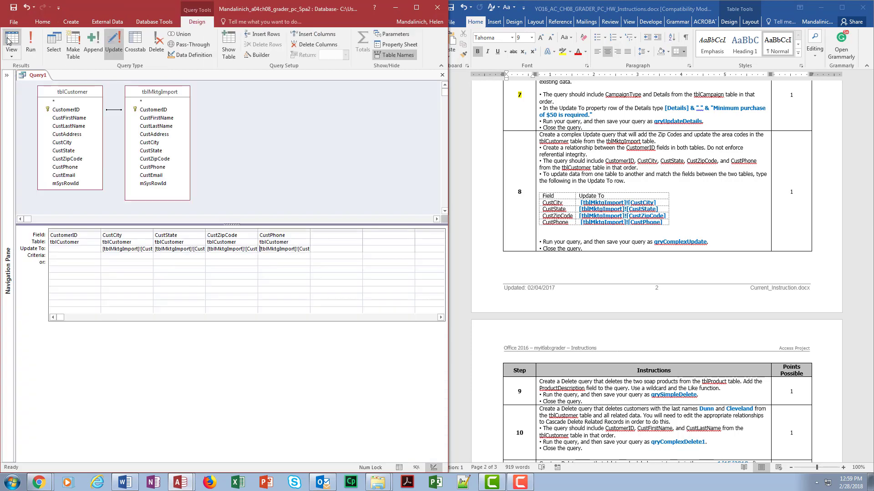
{"action": "right_click", "coordinate": [228, 249]}
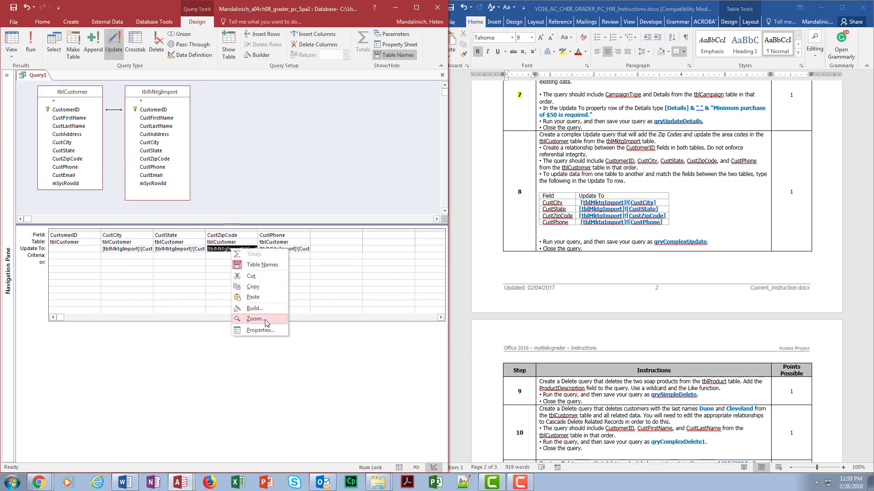
{"action": "left_click", "coordinate": [267, 323]}
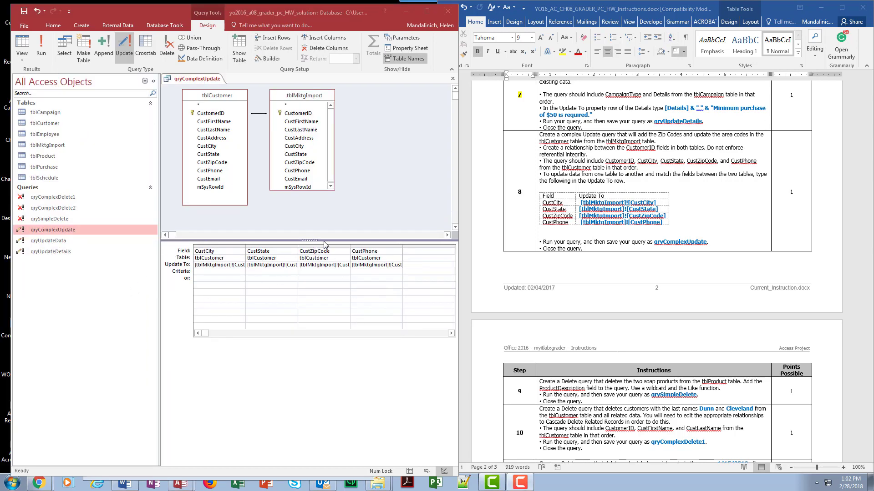
In the yo2016_a08_grader_pc_HW_solution database, preview the records of qryComplexUpdate in Datasheet view and return to Design view
{"action": "left_click", "coordinate": [22, 43]}
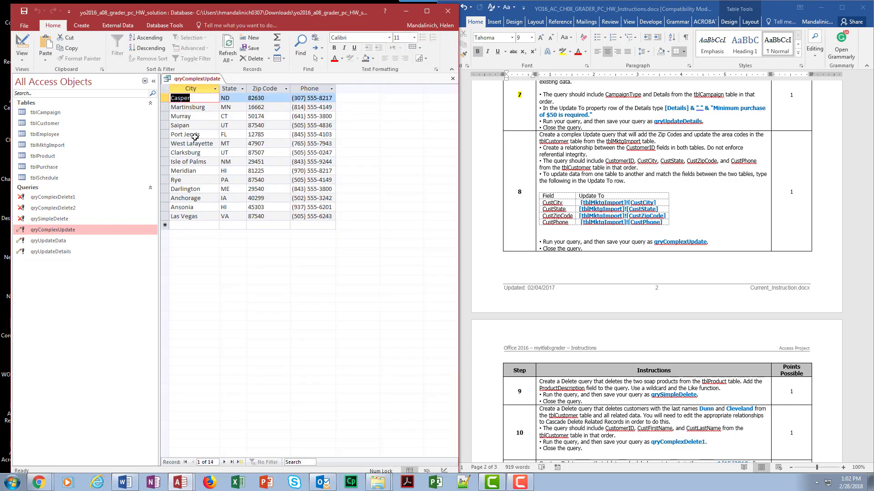
{"action": "left_click", "coordinate": [30, 51]}
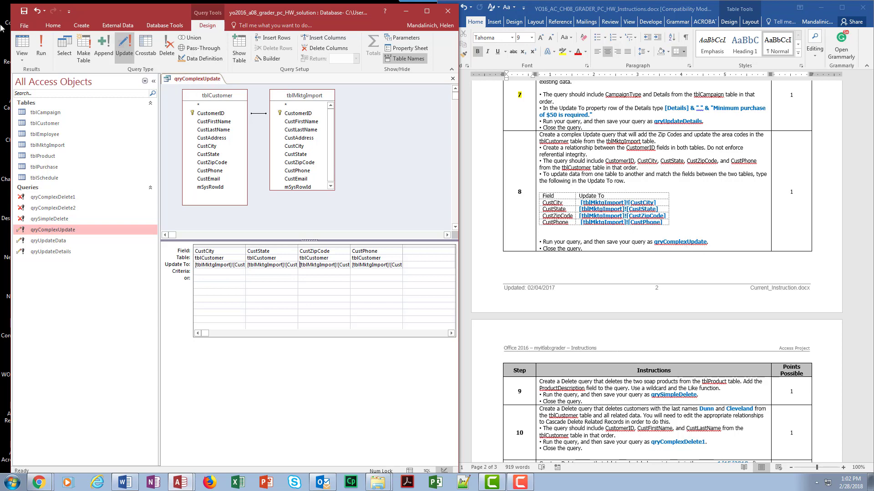
Run qryComplexUpdate to update the customer records, and close the query with its design changes saved
{"action": "left_click", "coordinate": [42, 46]}
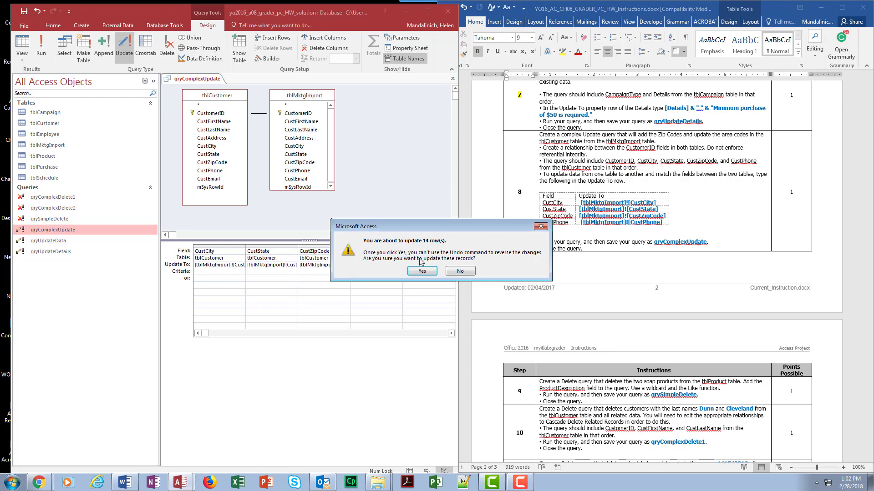
{"action": "left_click", "coordinate": [424, 272]}
{"action": "left_click", "coordinate": [452, 81]}
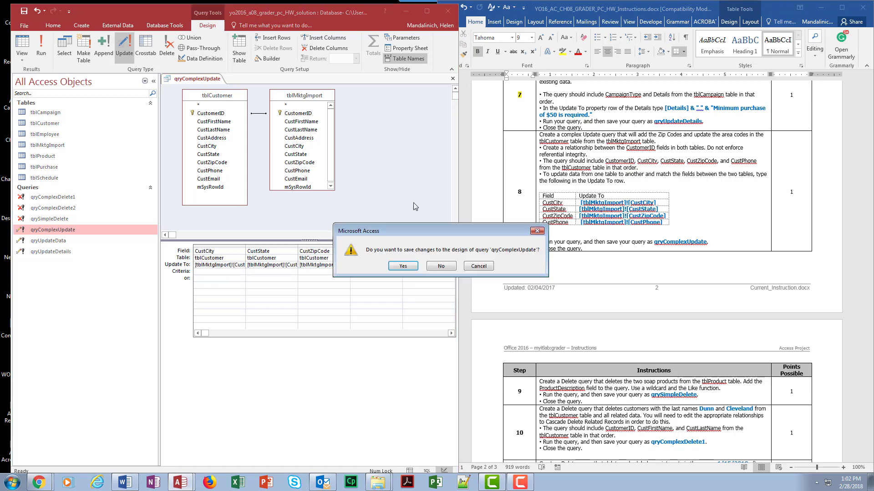
{"action": "left_click", "coordinate": [403, 273]}
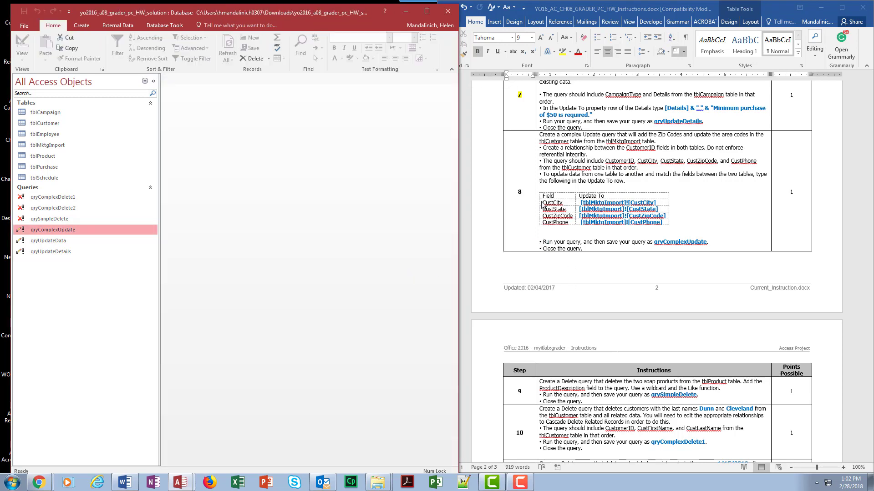
Switch to the Word instructions and highlight the step number 8 in yellow
{"action": "left_click", "coordinate": [521, 191]}
{"action": "double_click", "coordinate": [521, 191]}
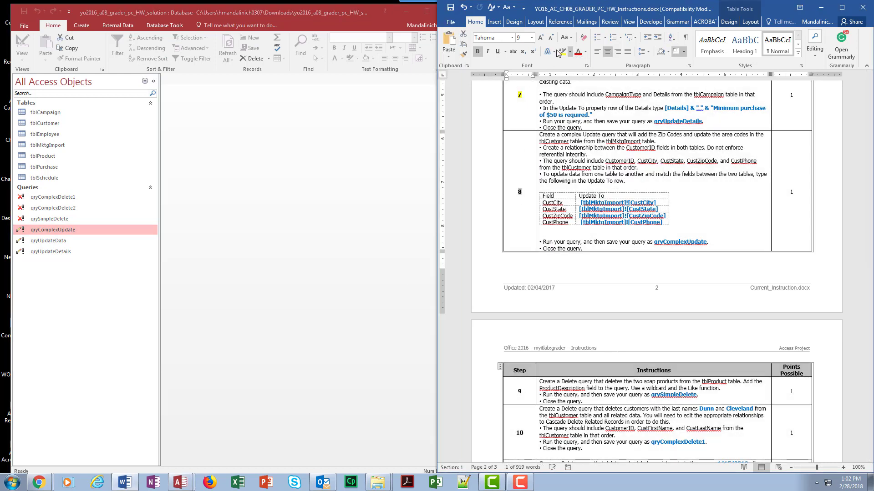
{"action": "left_click", "coordinate": [579, 228]}
{"action": "scroll", "coordinate": [575, 205], "scroll_direction": "down", "scroll_amount": 8}
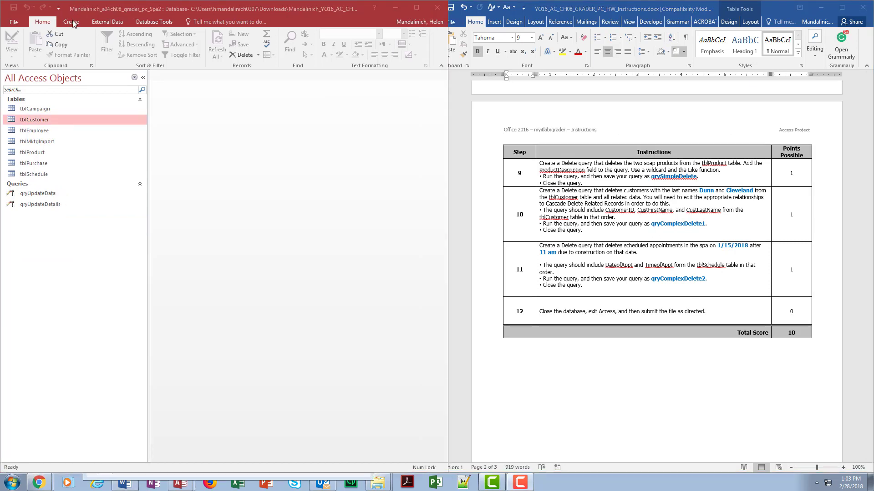
In the a04ch08_grader_pc_Spa2 database, create a query in Design view from tblProduct and add its ProductDescription field
{"action": "left_click", "coordinate": [71, 22]}
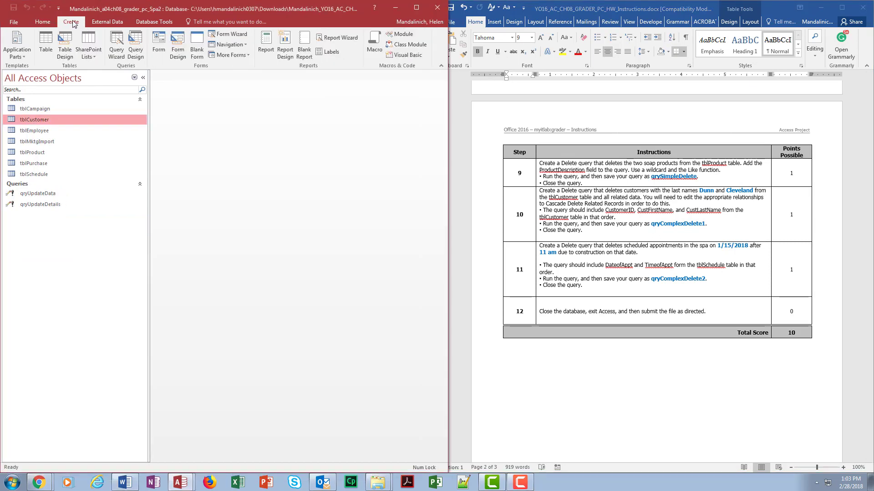
{"action": "left_click", "coordinate": [136, 50]}
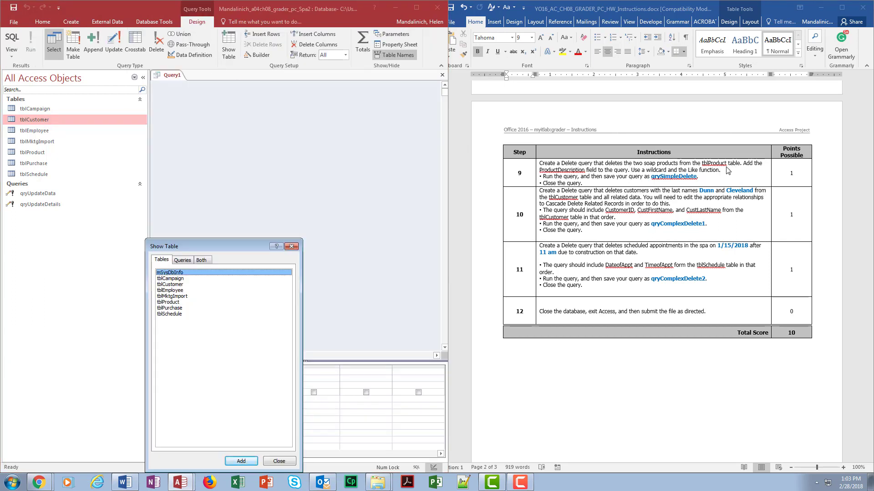
{"action": "left_click", "coordinate": [182, 302]}
{"action": "left_click", "coordinate": [253, 461]}
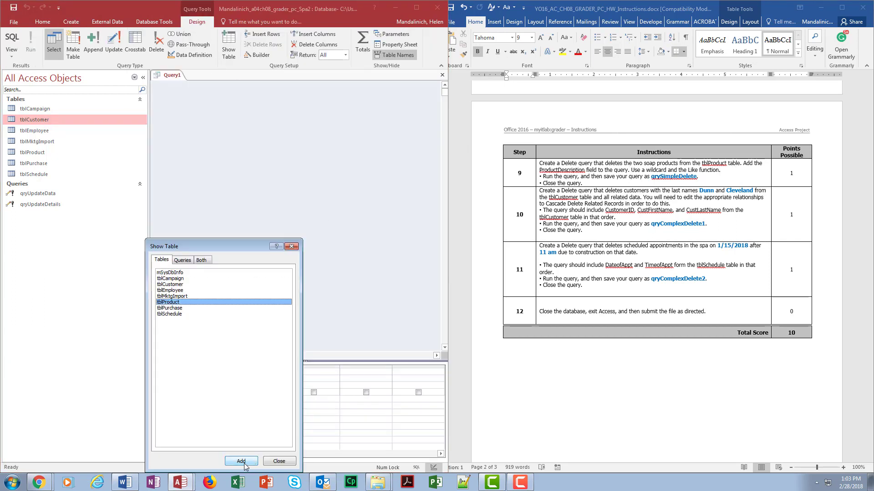
{"action": "left_click", "coordinate": [287, 462]}
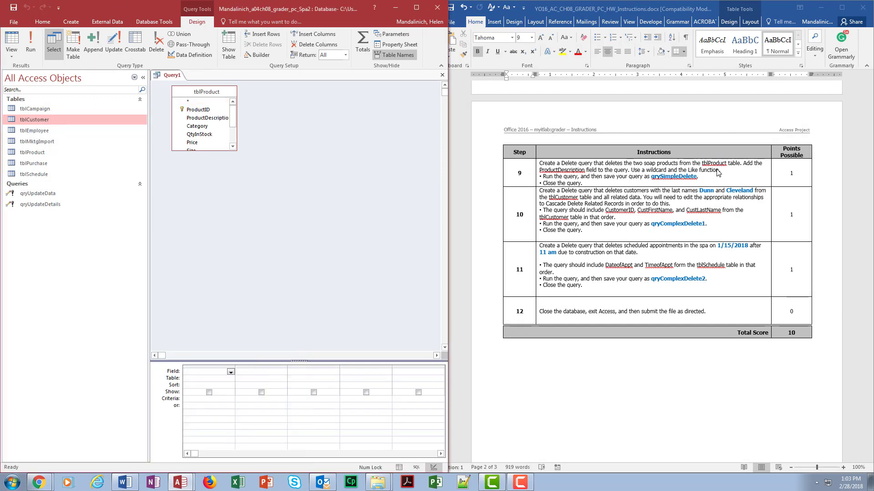
{"action": "double_click", "coordinate": [214, 118]}
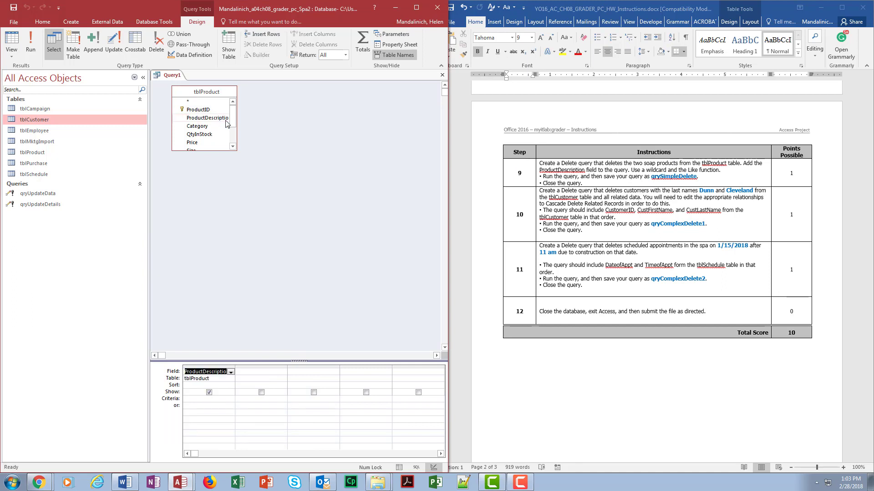
Run the select query to view all product descriptions, and return to Design view
{"action": "left_click", "coordinate": [31, 42]}
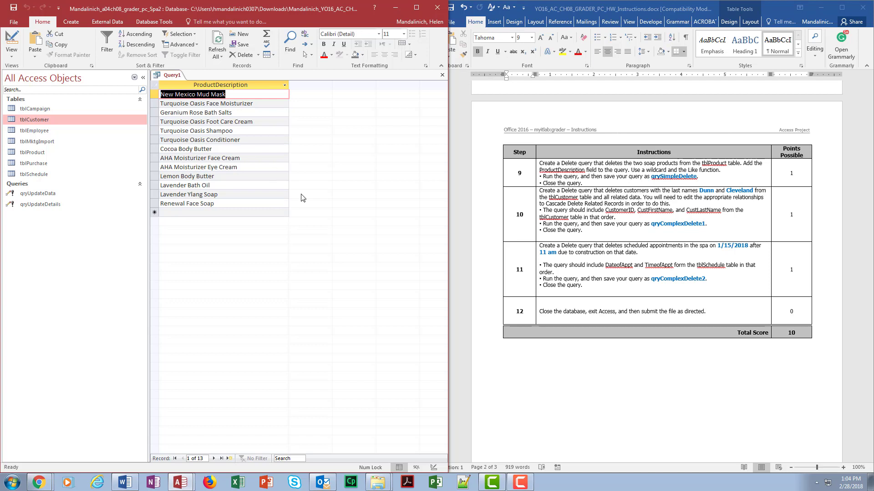
{"action": "left_click", "coordinate": [12, 54]}
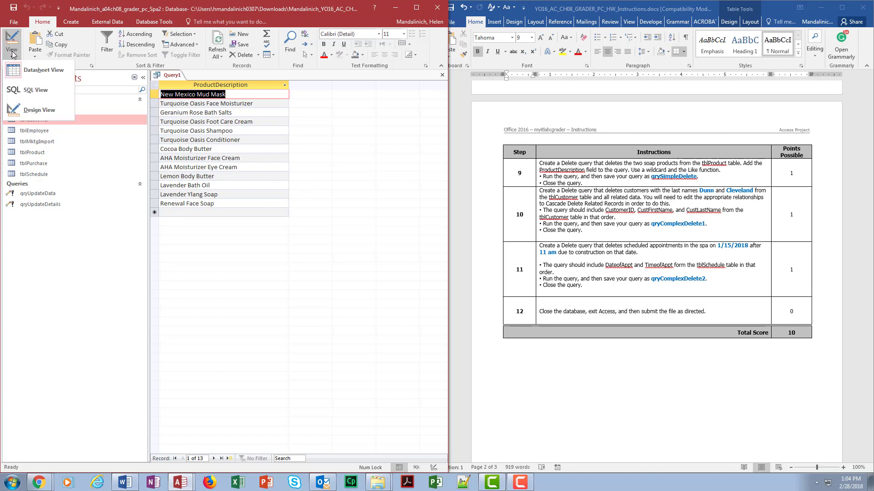
{"action": "left_click", "coordinate": [27, 111]}
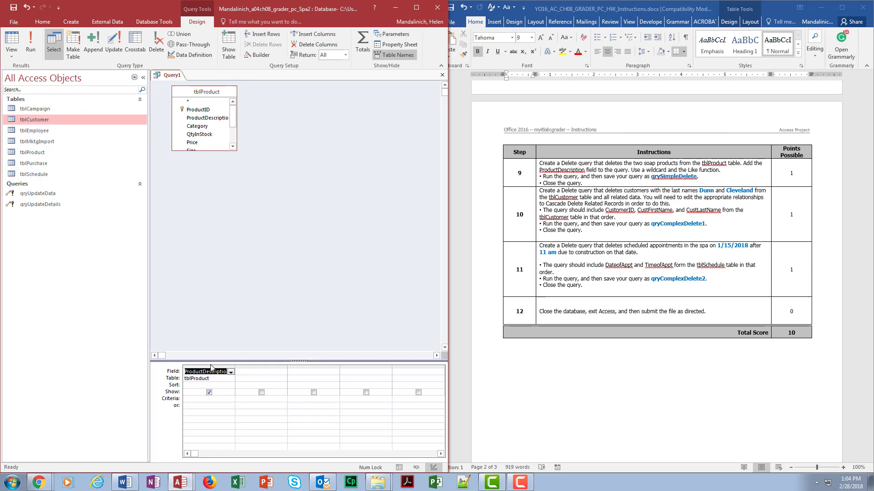
Set the ProductDescription criterion to Like "*soap*", and preview the matching records before returning to Design view
{"action": "left_click", "coordinate": [195, 398]}
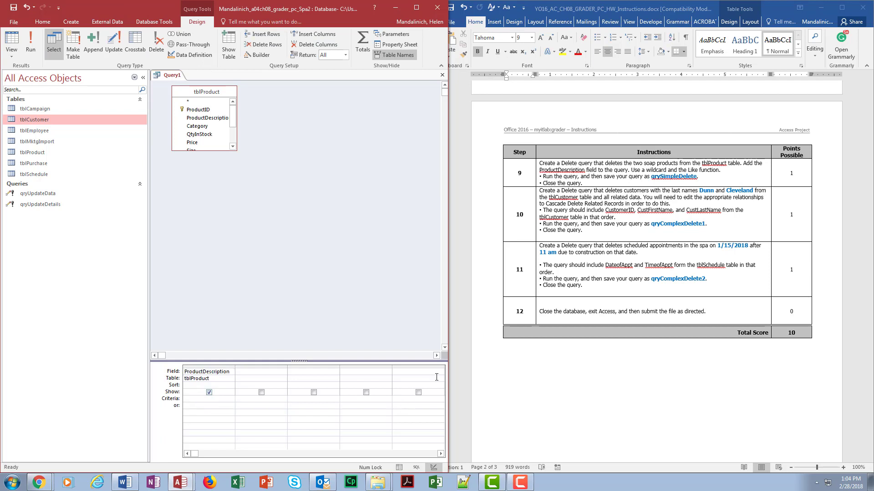
{"action": "type", "text": "*soap*"}
{"action": "left_click", "coordinate": [195, 411]}
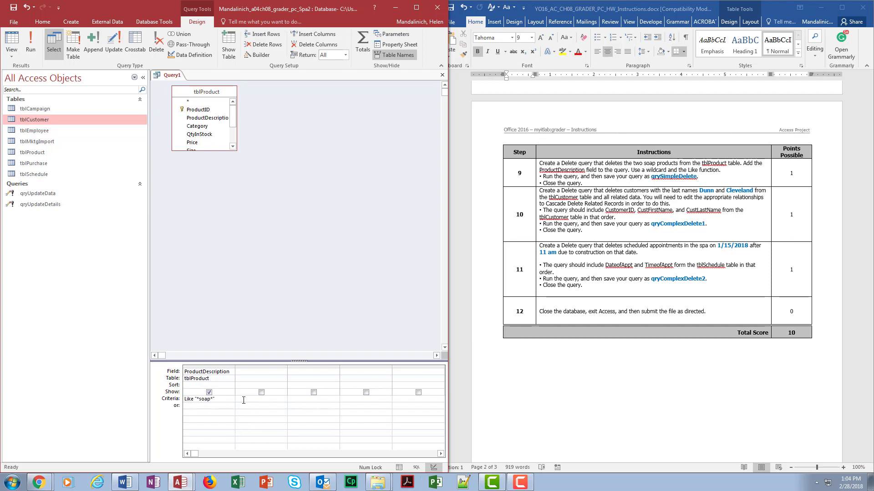
{"action": "left_click", "coordinate": [12, 45]}
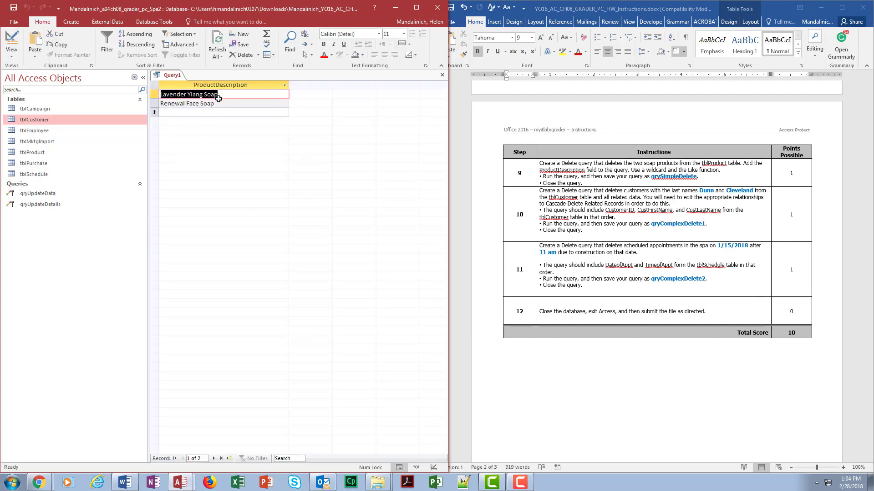
{"action": "left_click", "coordinate": [10, 39]}
{"action": "left_click", "coordinate": [182, 399]}
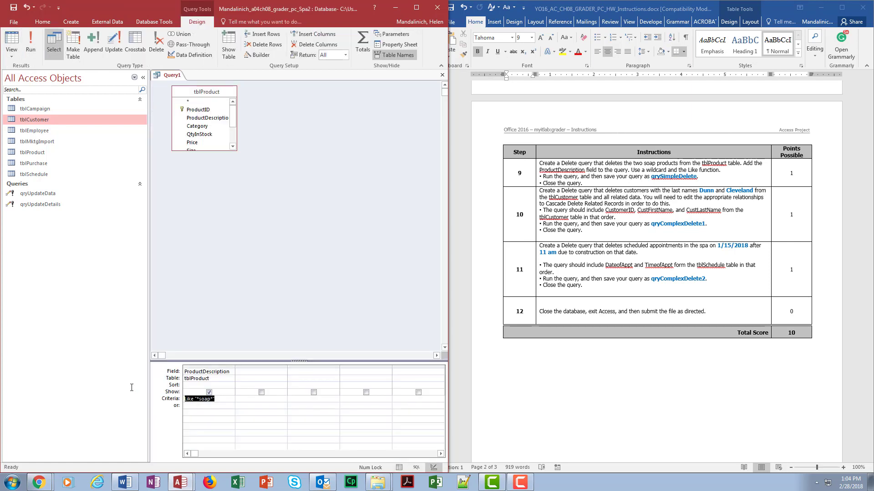
Re-enter the ProductDescription criterion as *soap* without the Like operator, preview the matching records, and return to Design view
{"action": "key", "text": "Delete"}
{"action": "type", "text": "*soap*"}
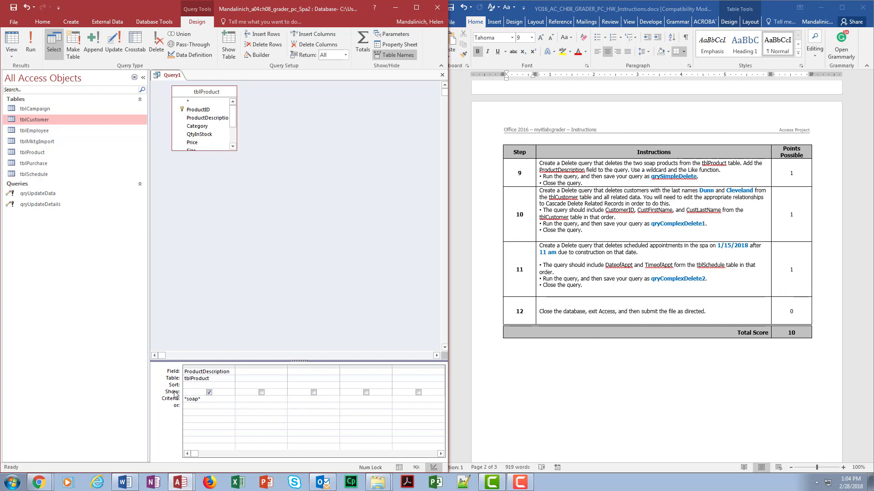
{"action": "left_click", "coordinate": [11, 45]}
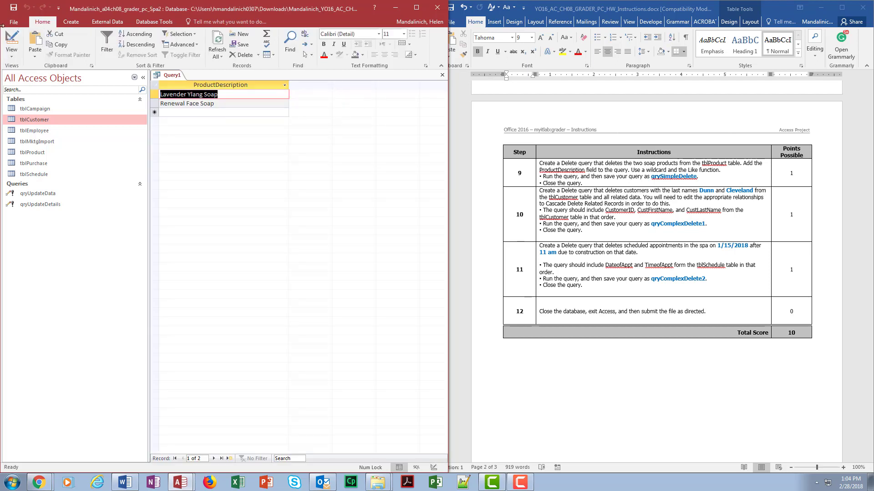
{"action": "left_click", "coordinate": [11, 38]}
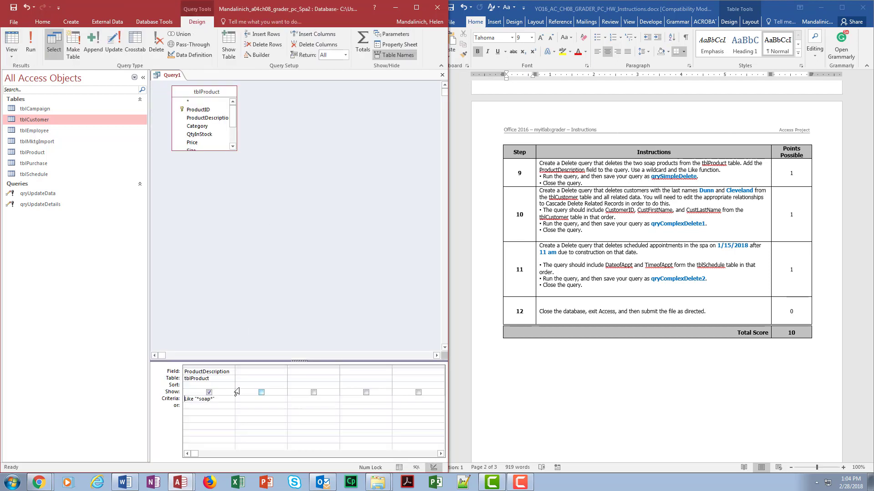
Enlarge the design grid, convert the query to a Delete query, and run it to remove the soap products from tblProduct
{"action": "left_click_drag", "start_coordinate": [250, 361], "coordinate": [250, 211]}
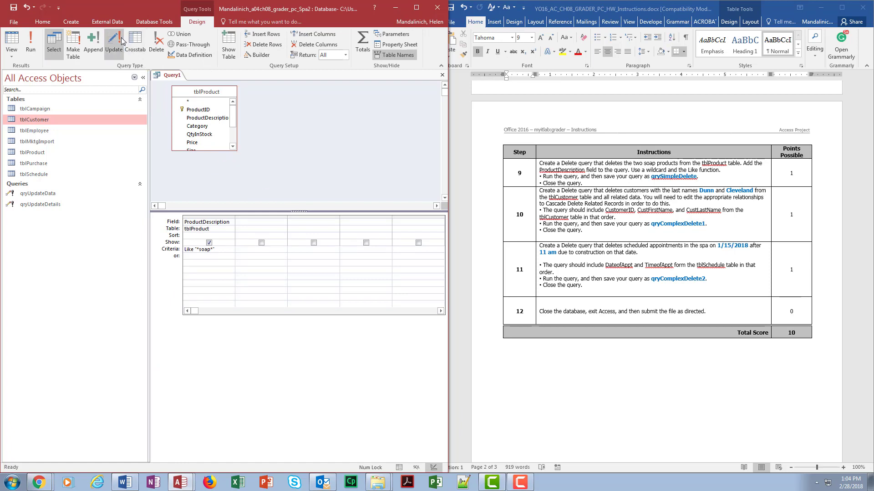
{"action": "left_click", "coordinate": [156, 45]}
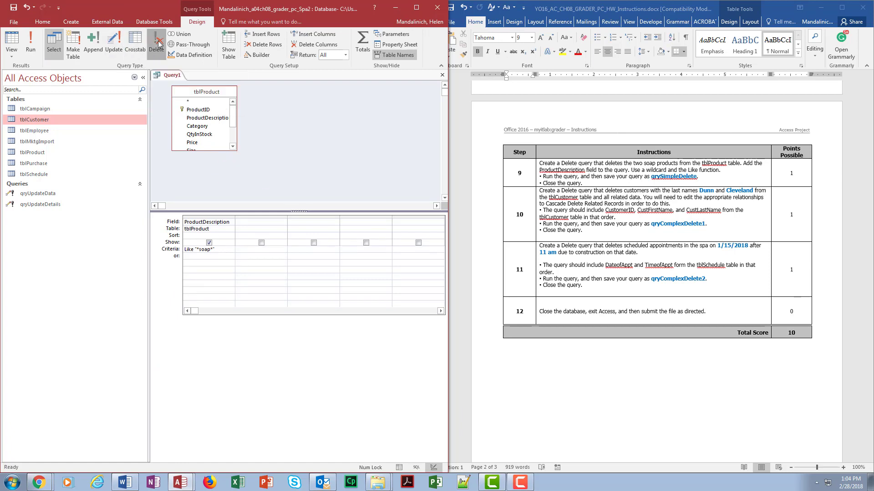
{"action": "left_click", "coordinate": [31, 39]}
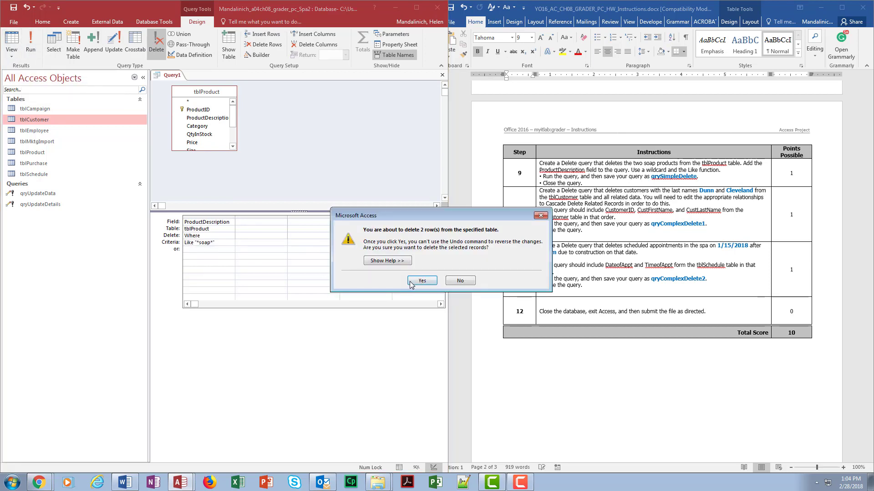
{"action": "left_click", "coordinate": [419, 285]}
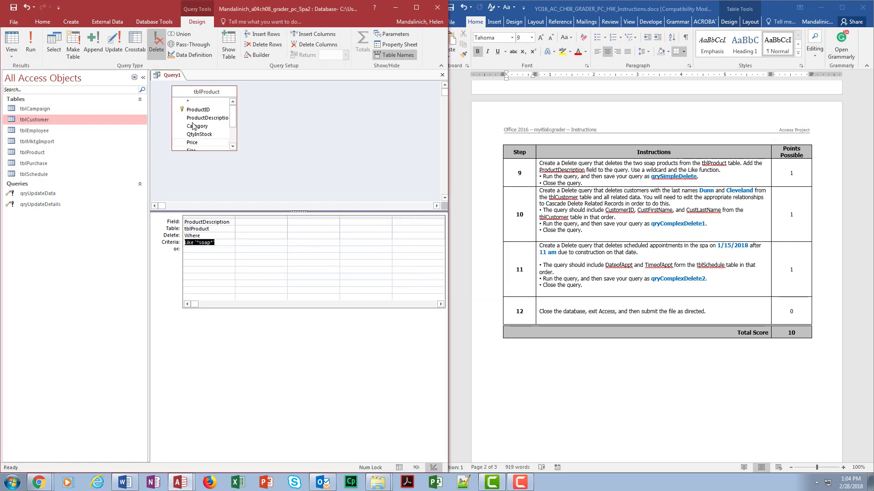
Save the Delete query as qrySimpleDelete
{"action": "left_click", "coordinate": [14, 8]}
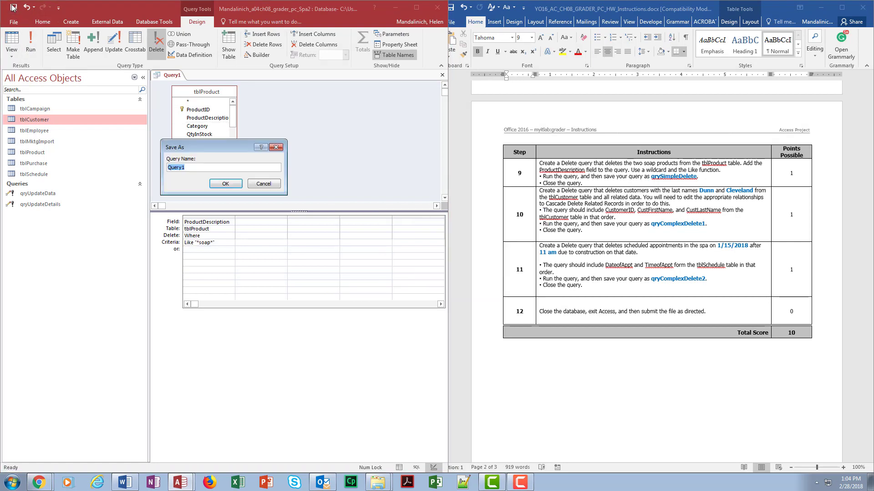
{"action": "type", "text": "qrySimpleDelete"}
{"action": "key", "text": "Return"}
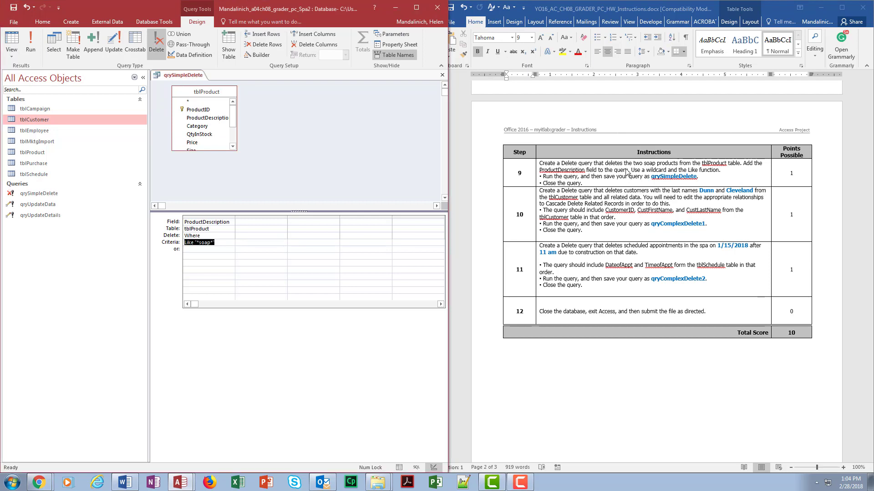